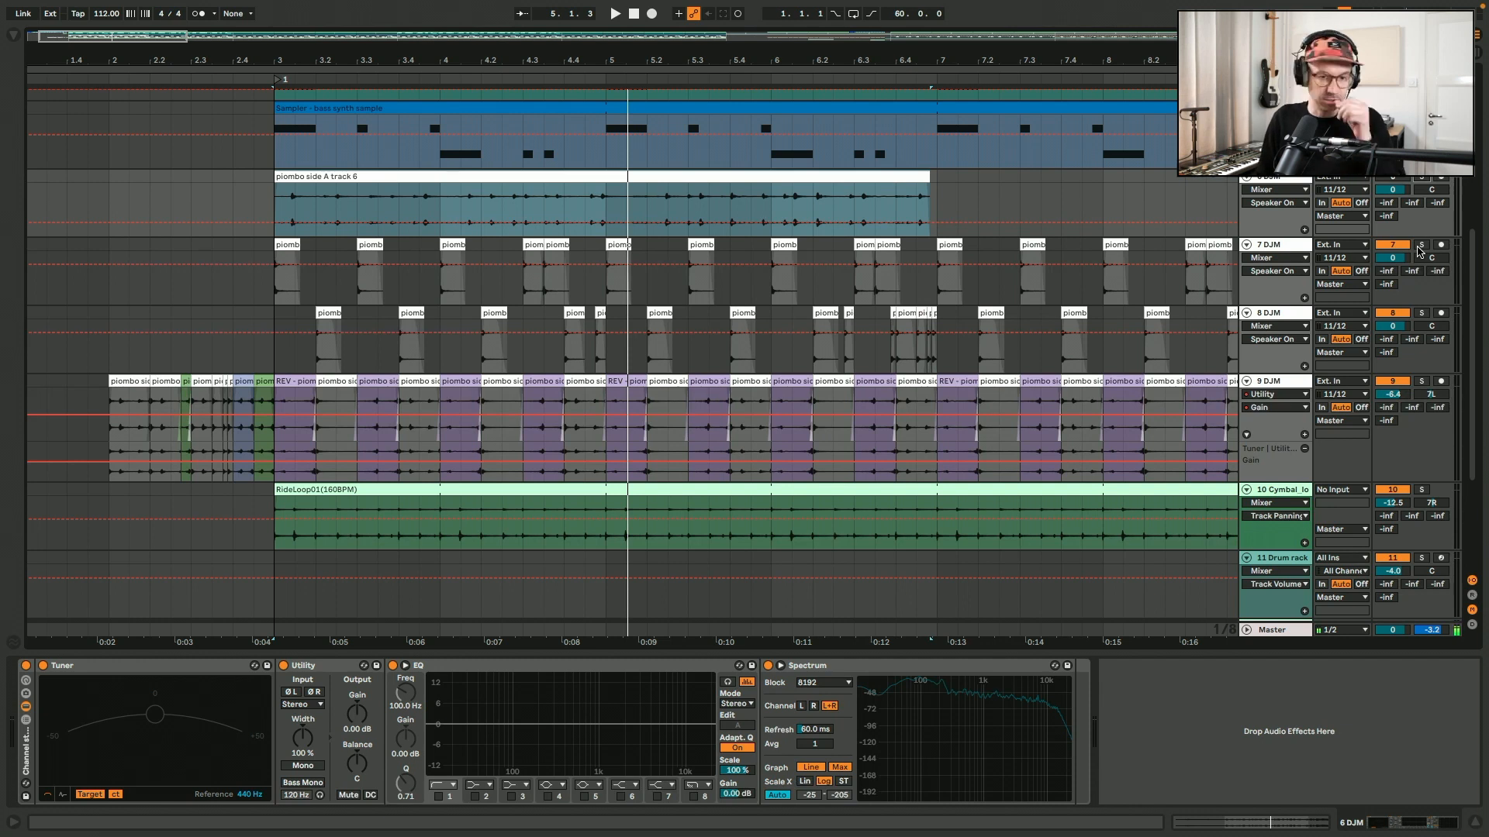
- Solo track 7 DJM and play its chopped clips from bar 3
left_click(1421, 245)
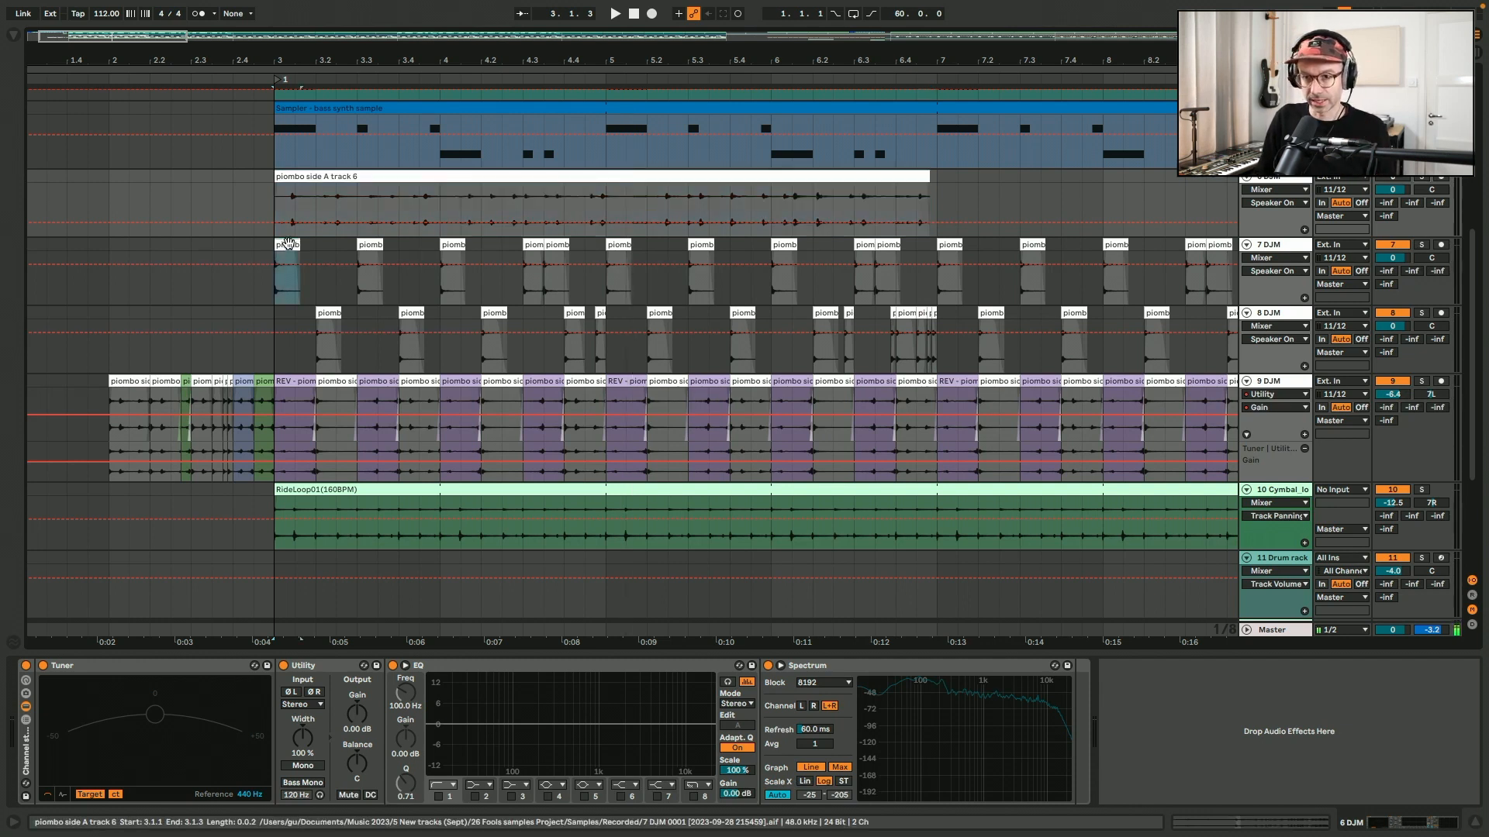
key("space")
left_click(1420, 245)
key("Down")
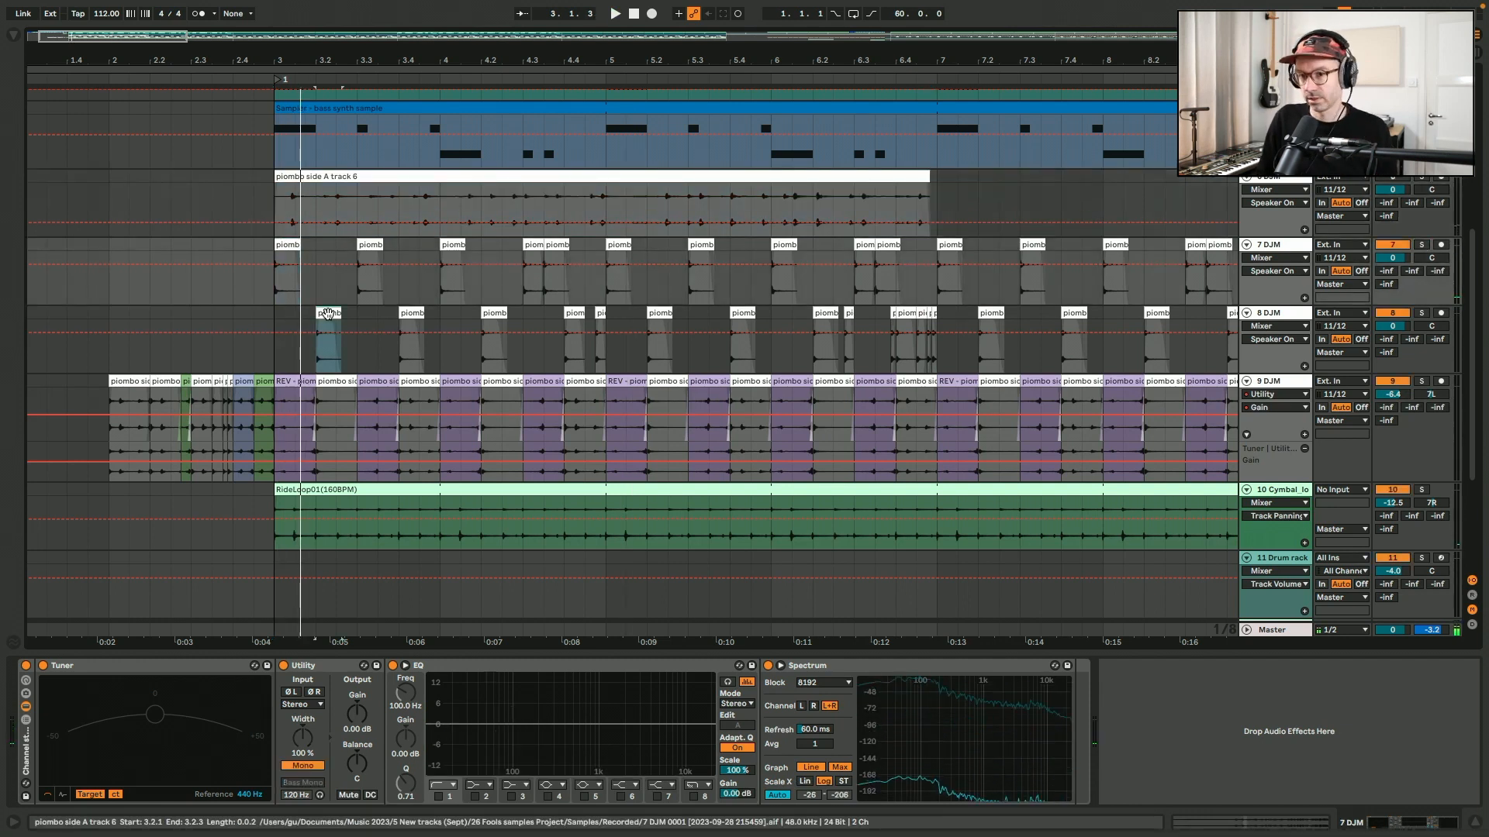
- Solo track 8 DJM and play its chopped clips from its first clip at 3.2
key("space")
key("space")
key("space")
left_click(1422, 314)
key("space")
- Examine the settings of the first 8 DJM clip and select the Delay in the track's device chain
key("shift+Tab")
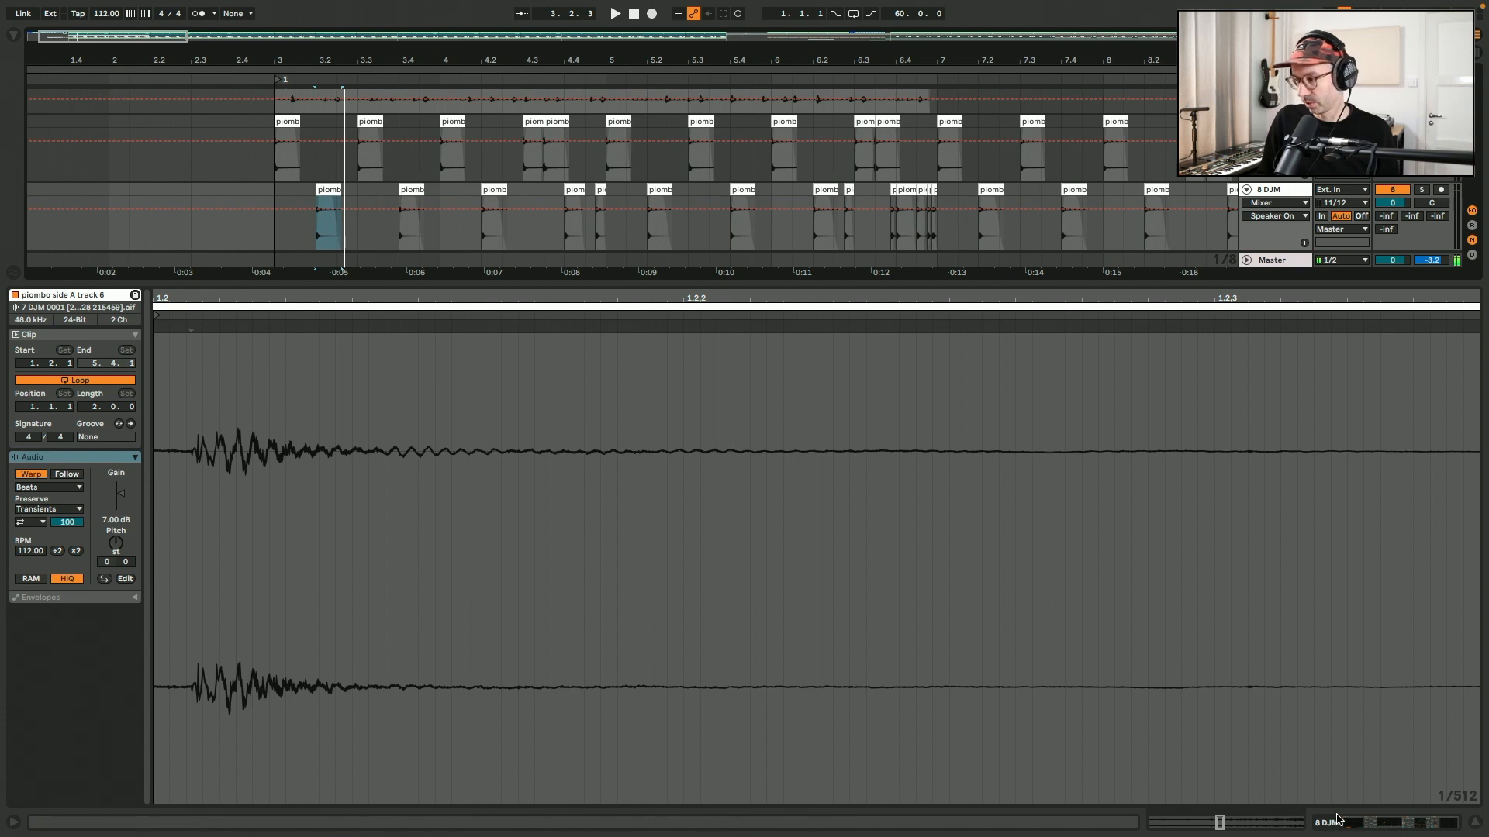
key("shift+Tab")
left_click(806, 729)
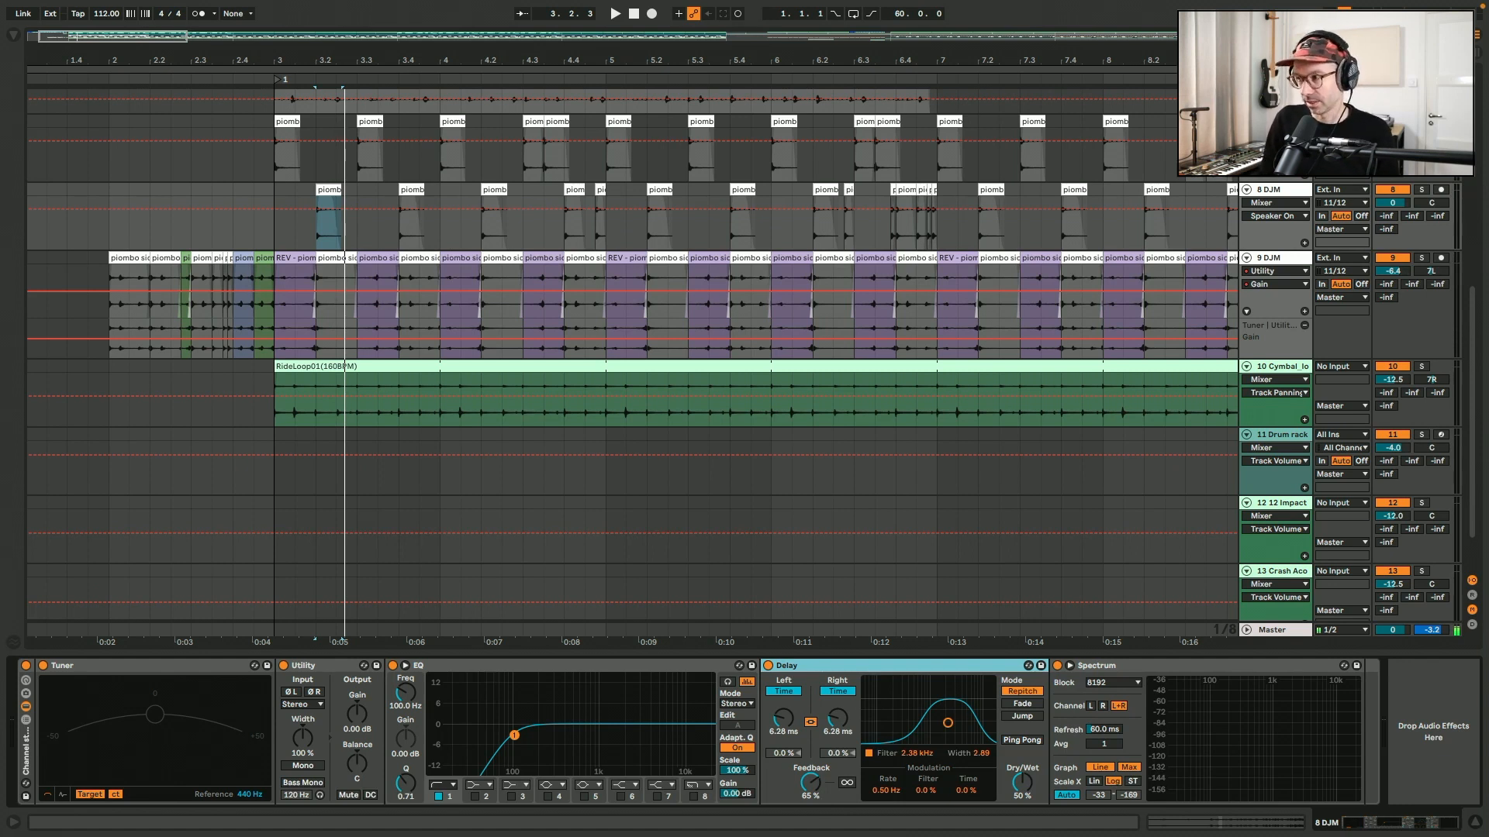
- Play tracks 7 DJM and 8 DJM together from bar 3 to hear how their clips alternate
left_click(275, 175)
key("space")
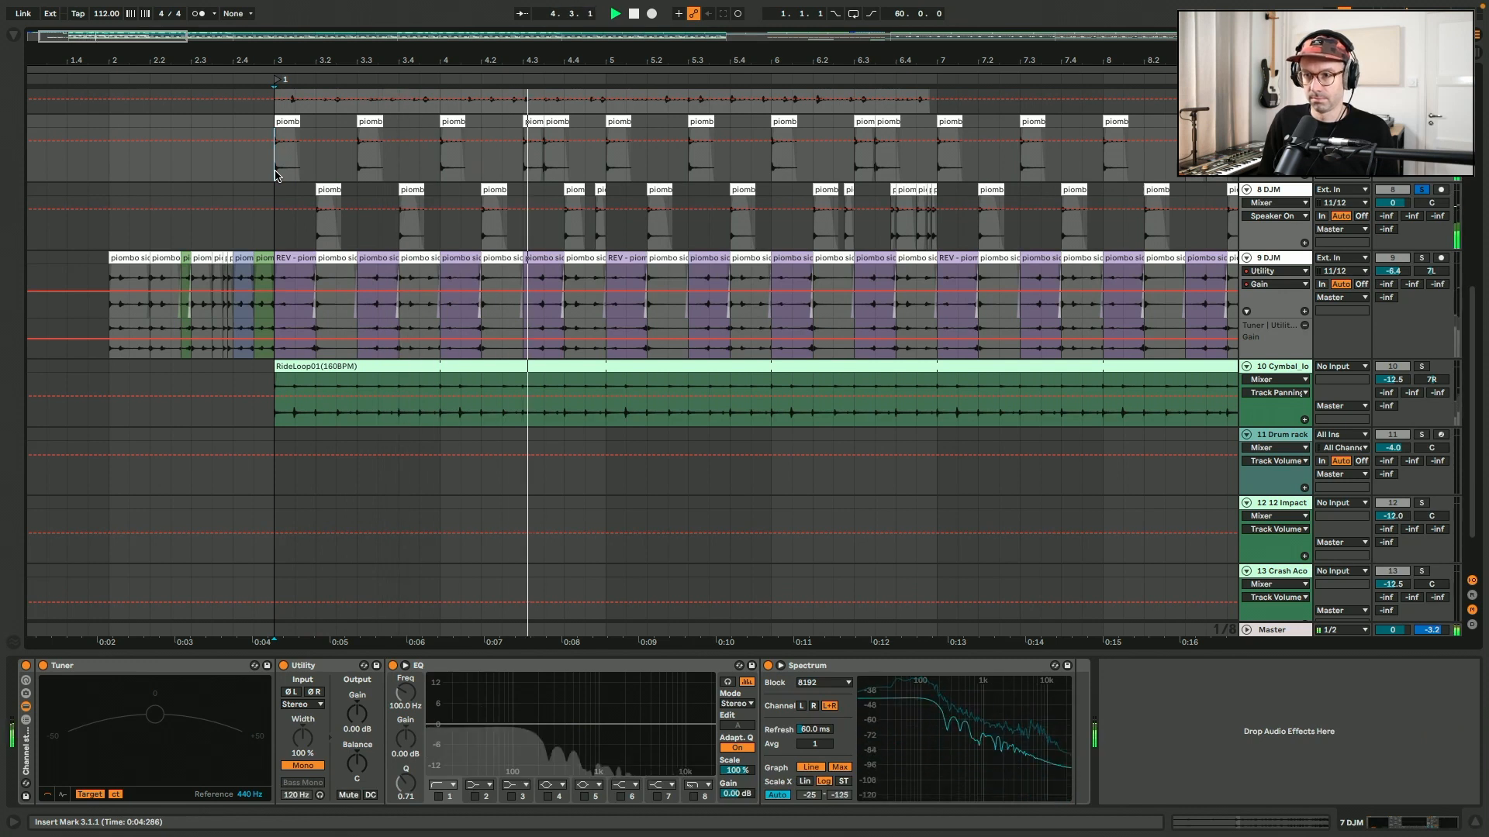
left_click(282, 190)
key("space")
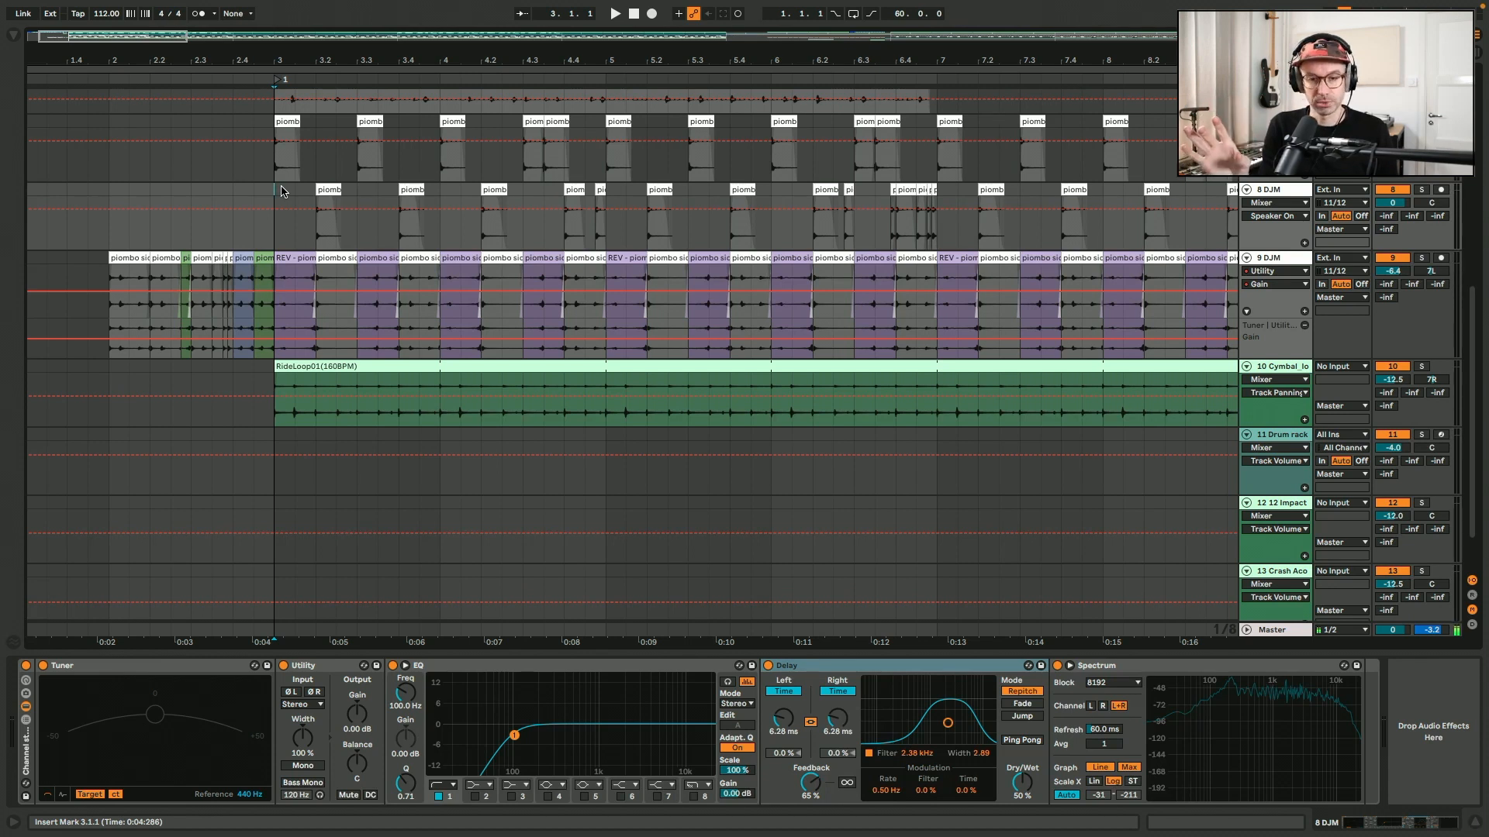
- Isolate track 9 DJM and play it from its reversed clip at bar 3
left_click(288, 292)
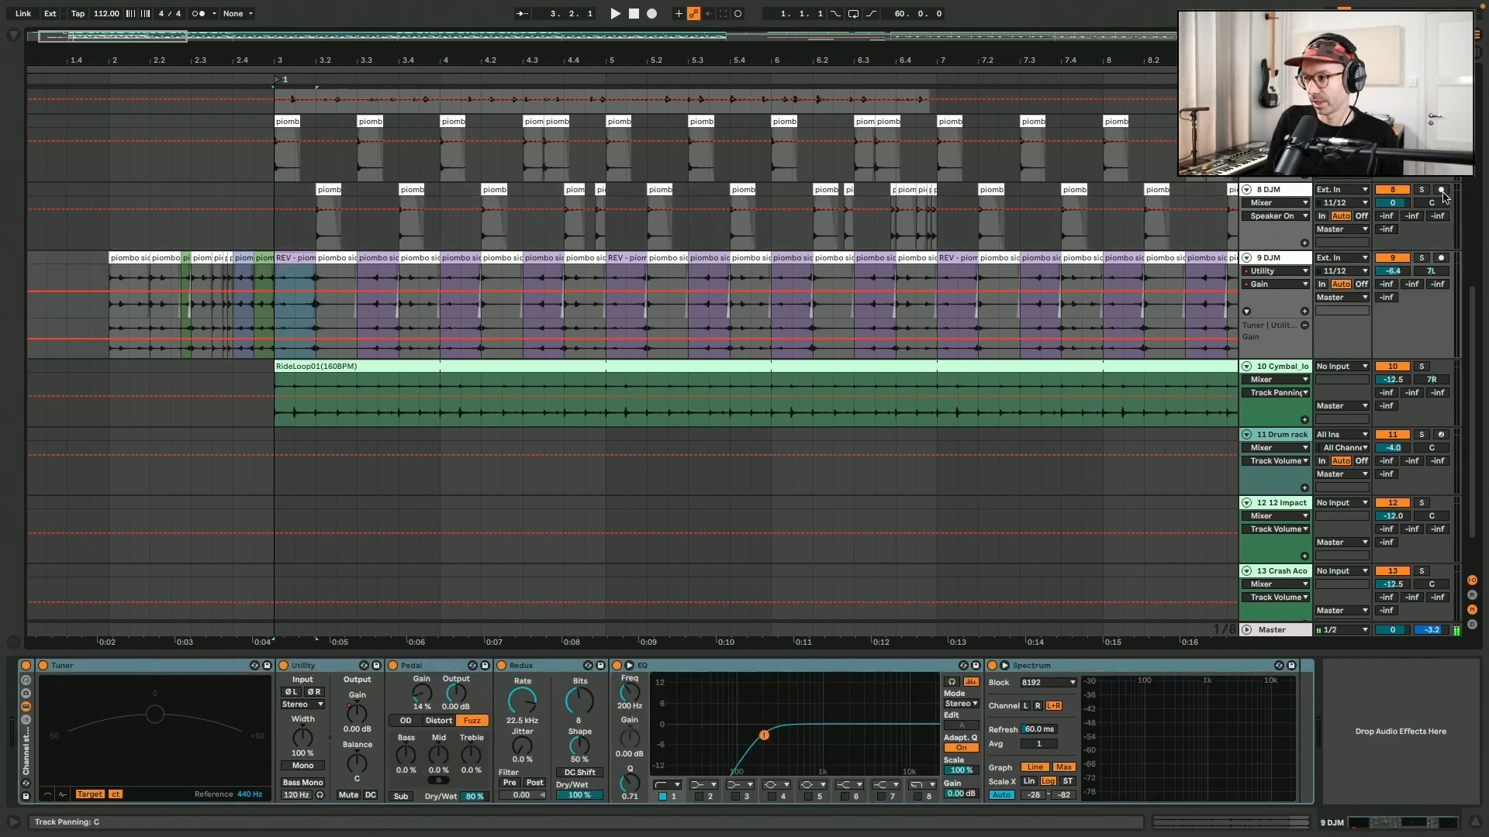
scroll(1401, 183, "up", 2)
left_click(1396, 248)
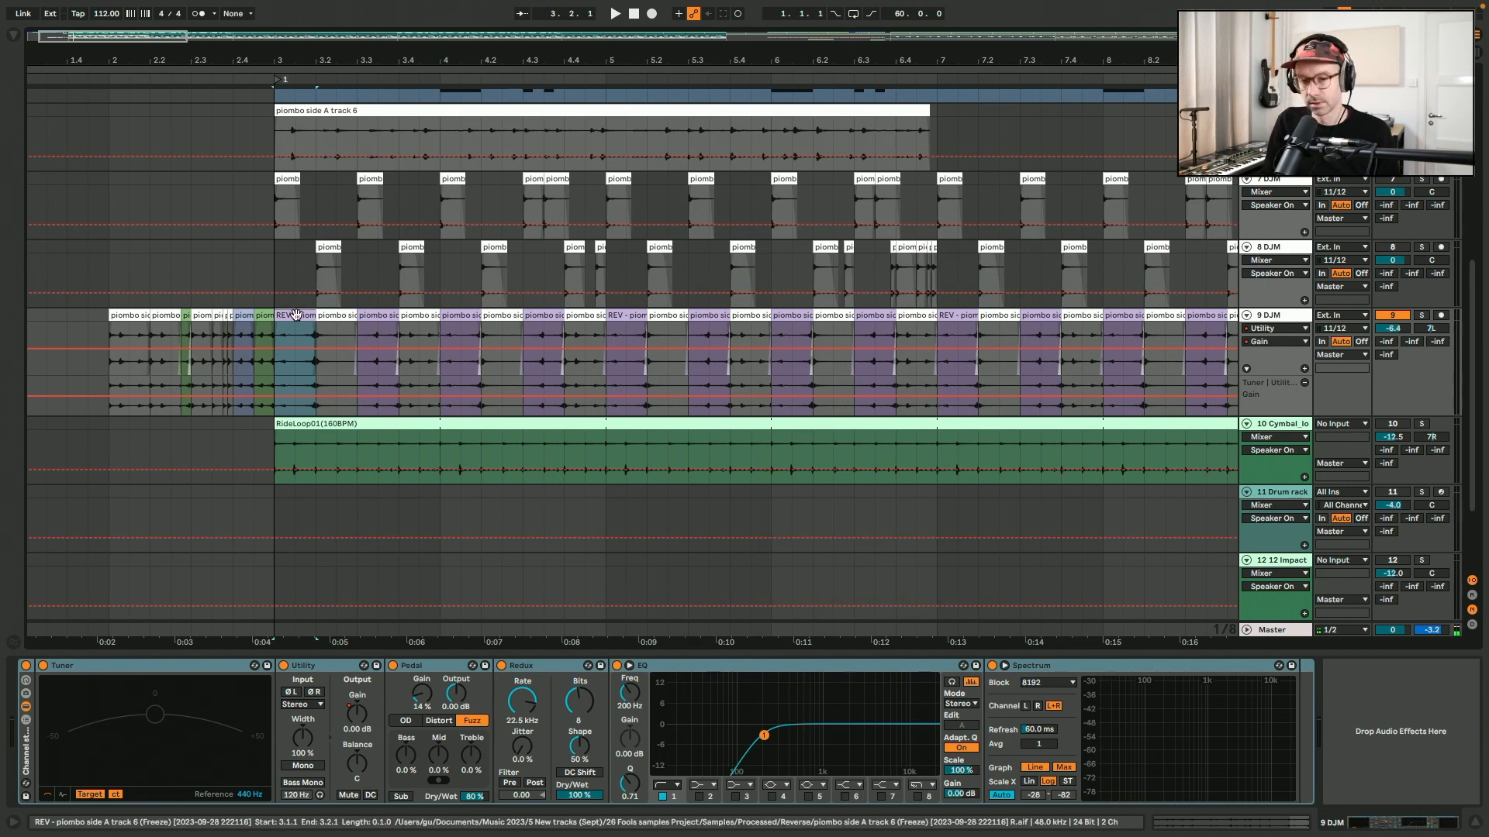
key("space")
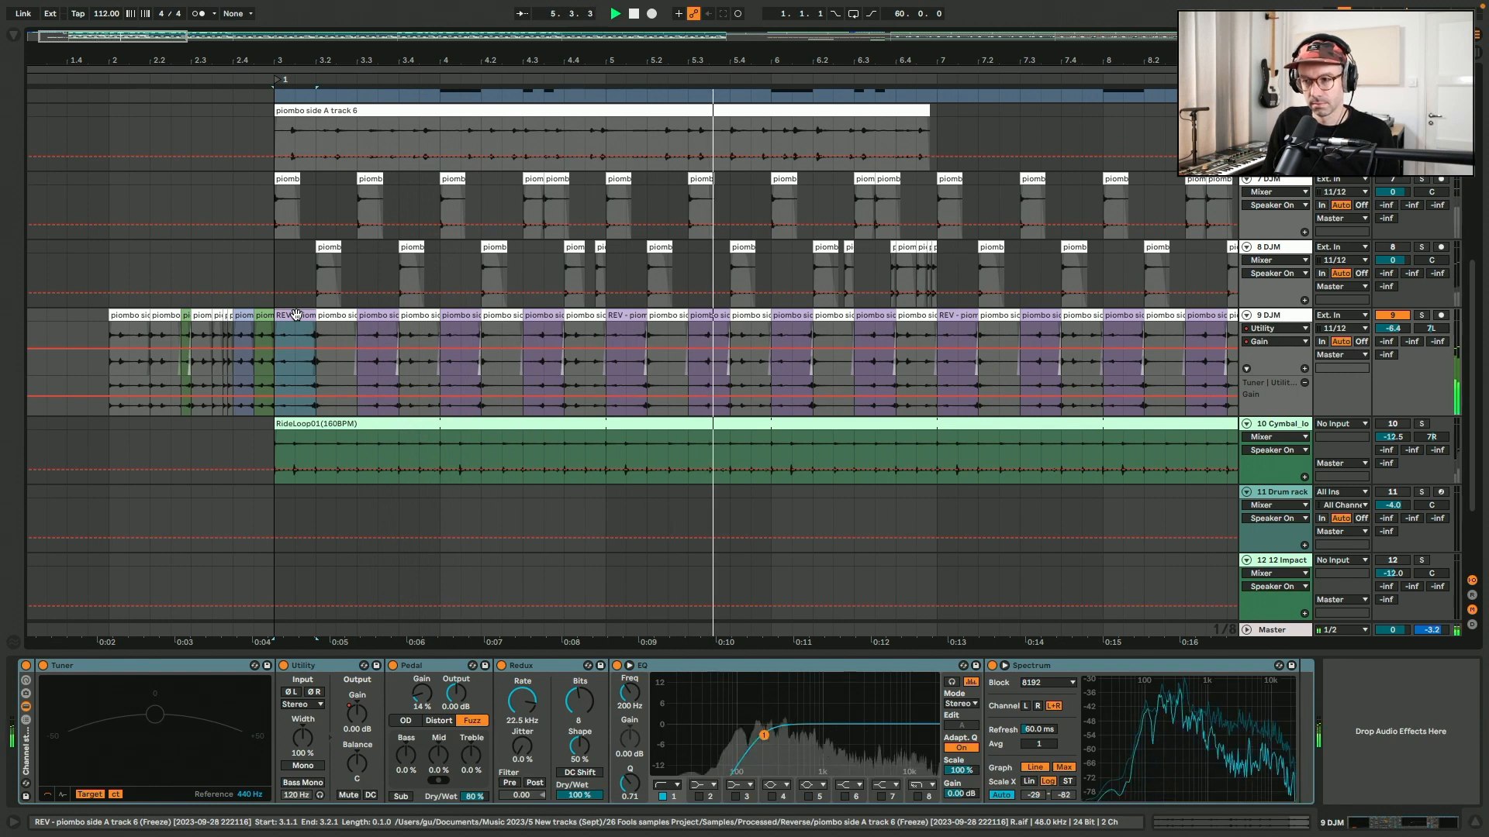
- Compare the clip settings of the alternating reversed and forward clips on 9 DJM, starting at bar 3
double_click(296, 314)
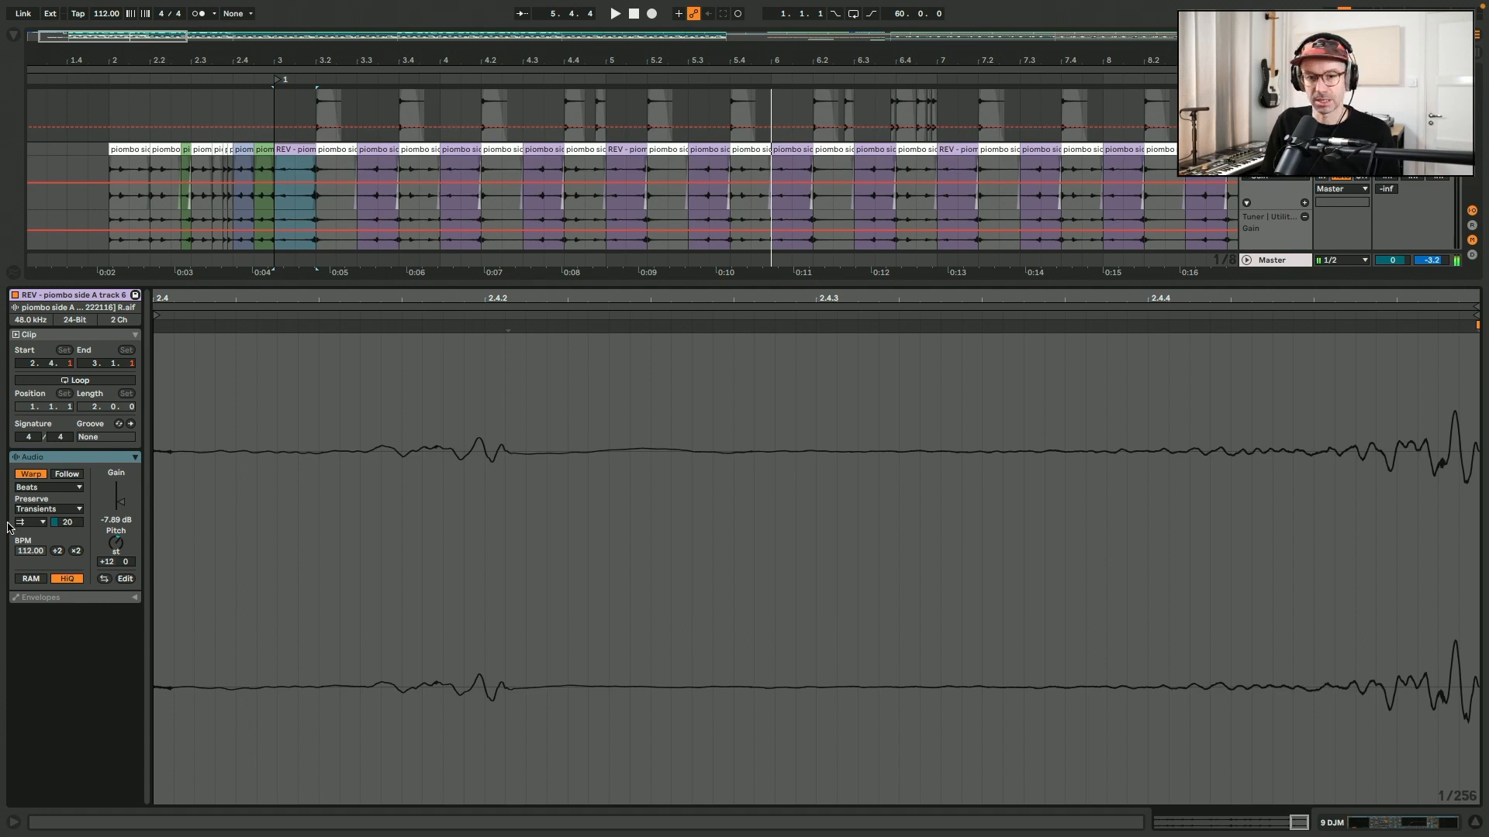
left_click(349, 148)
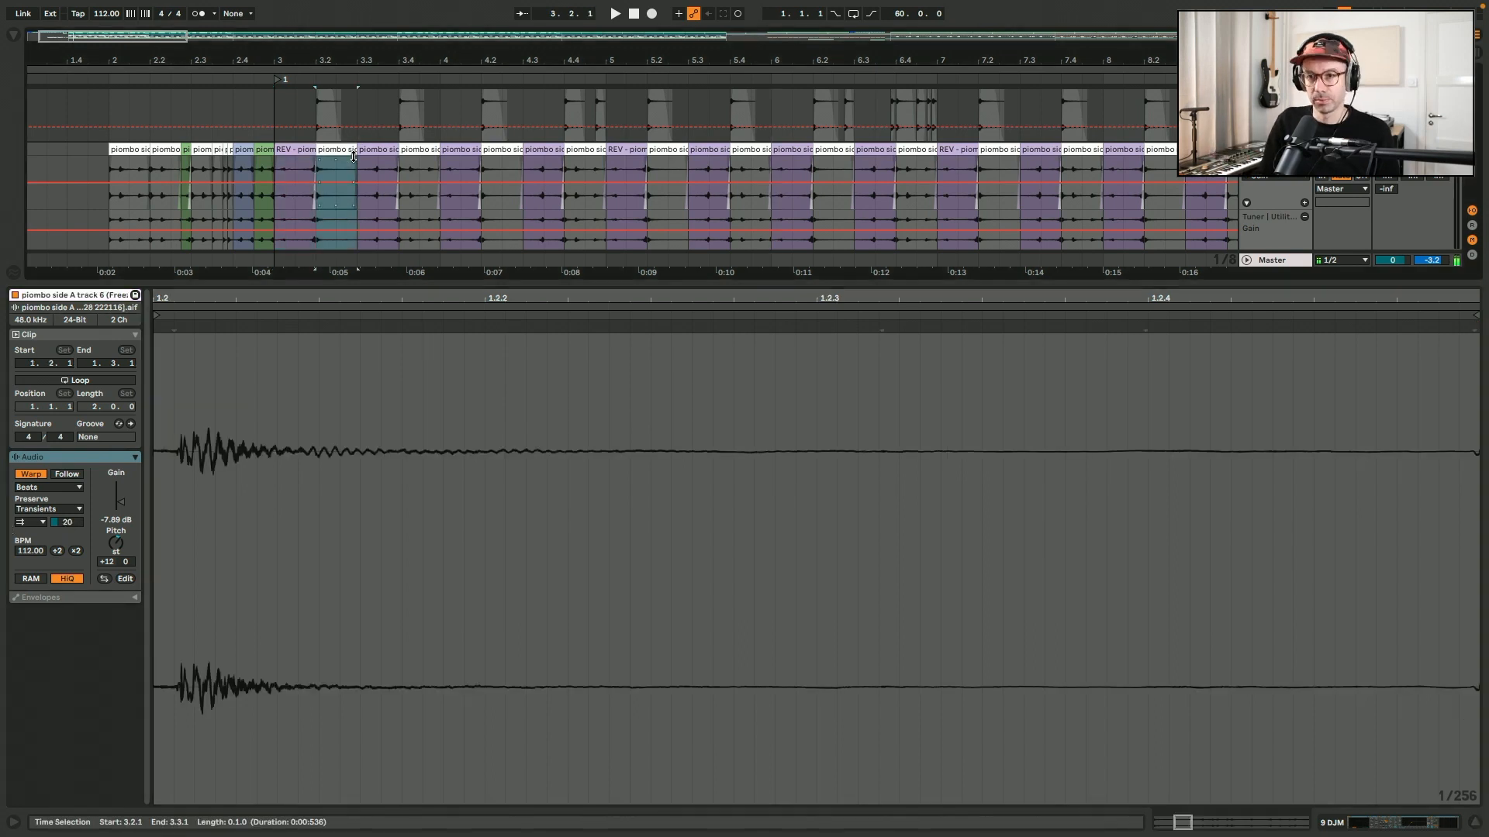
left_click(386, 148)
left_click(429, 148)
left_click(466, 148)
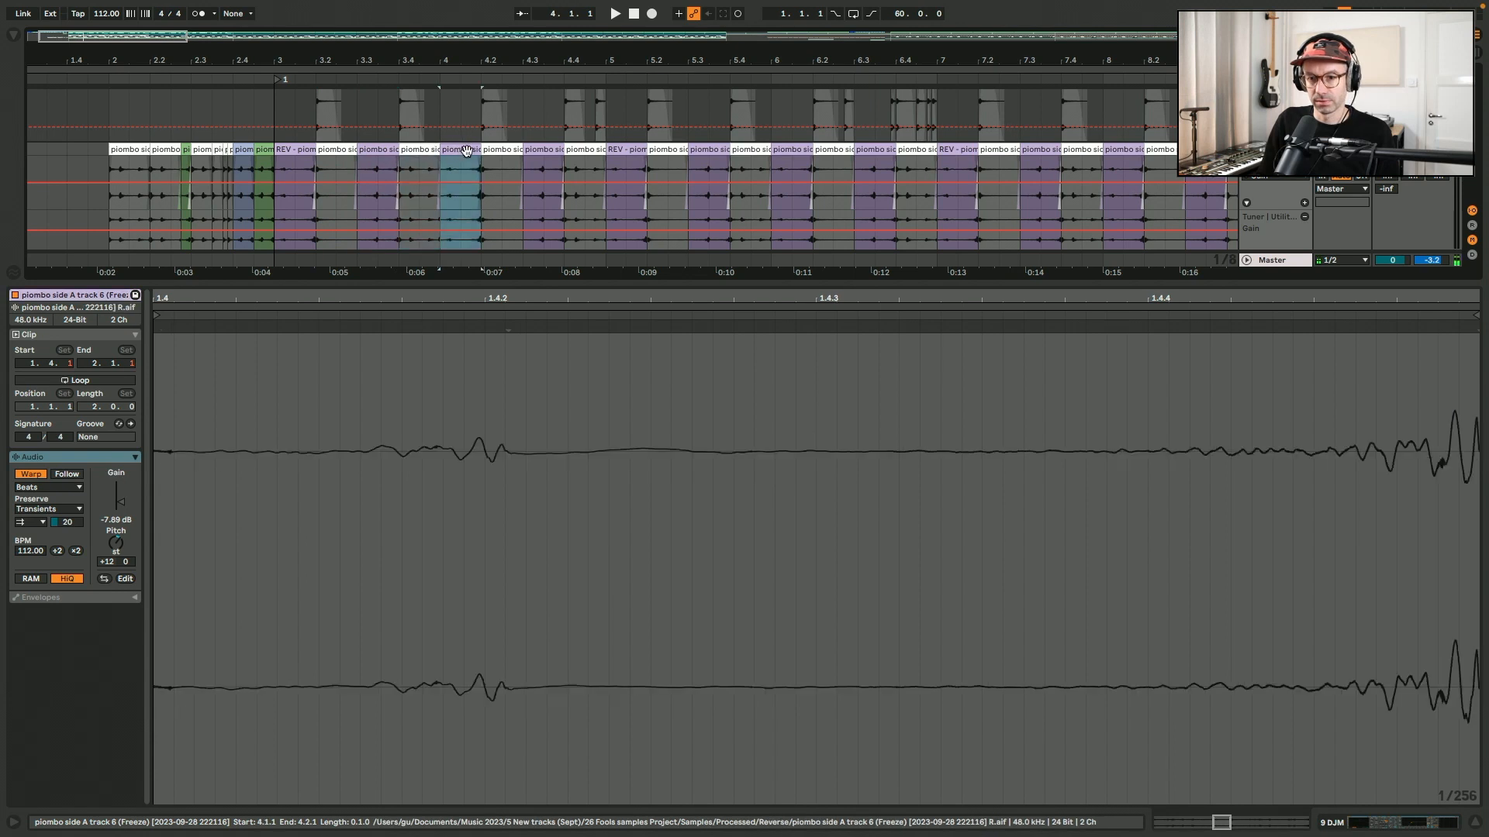
left_click(508, 148)
- Show the device chain of 9 DJM and examine its Pedal, Redux and EQ devices
left_click(1388, 827)
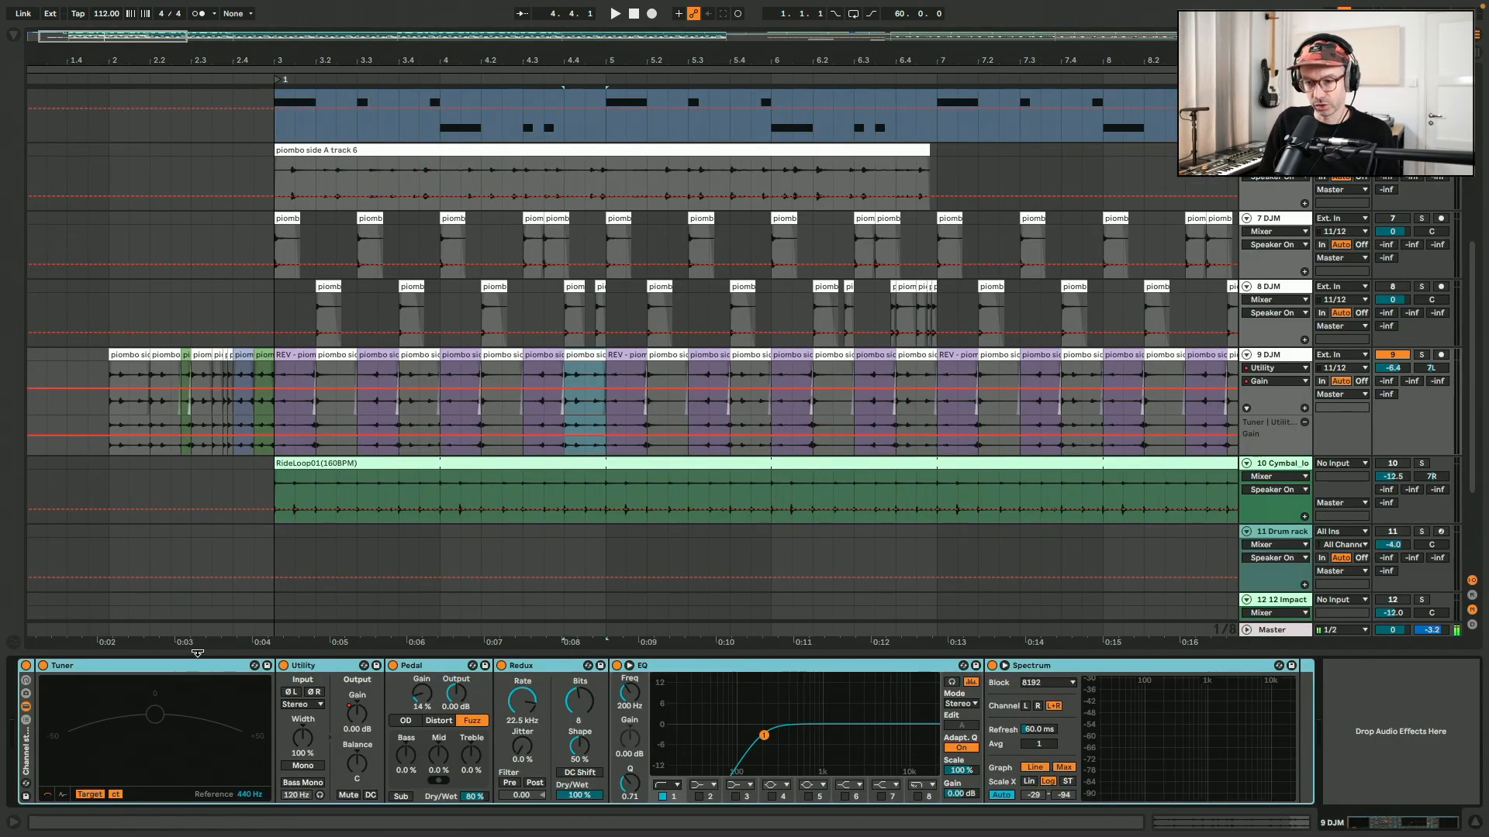
left_click(426, 676)
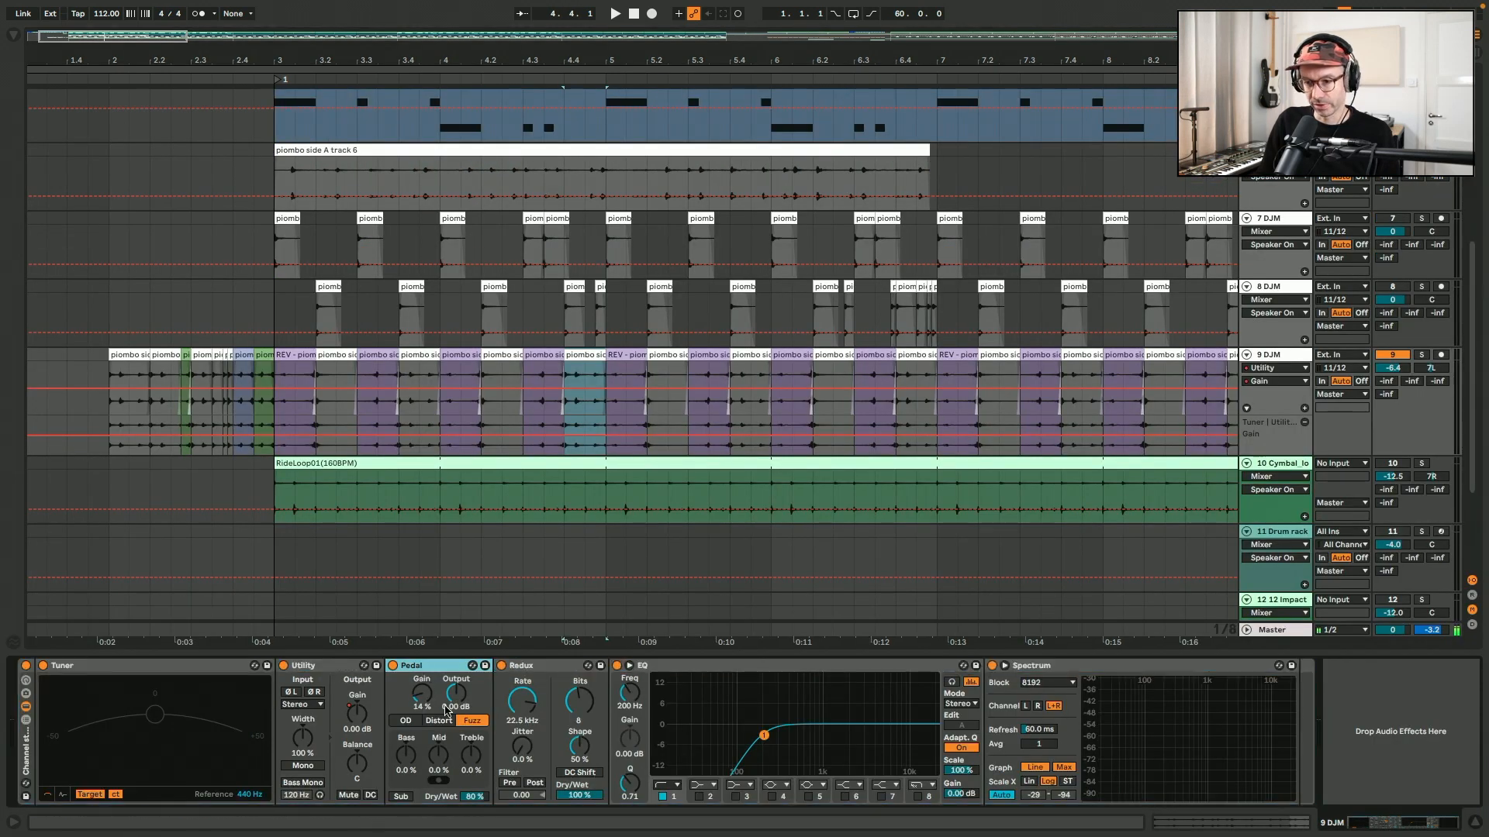
left_click(601, 708)
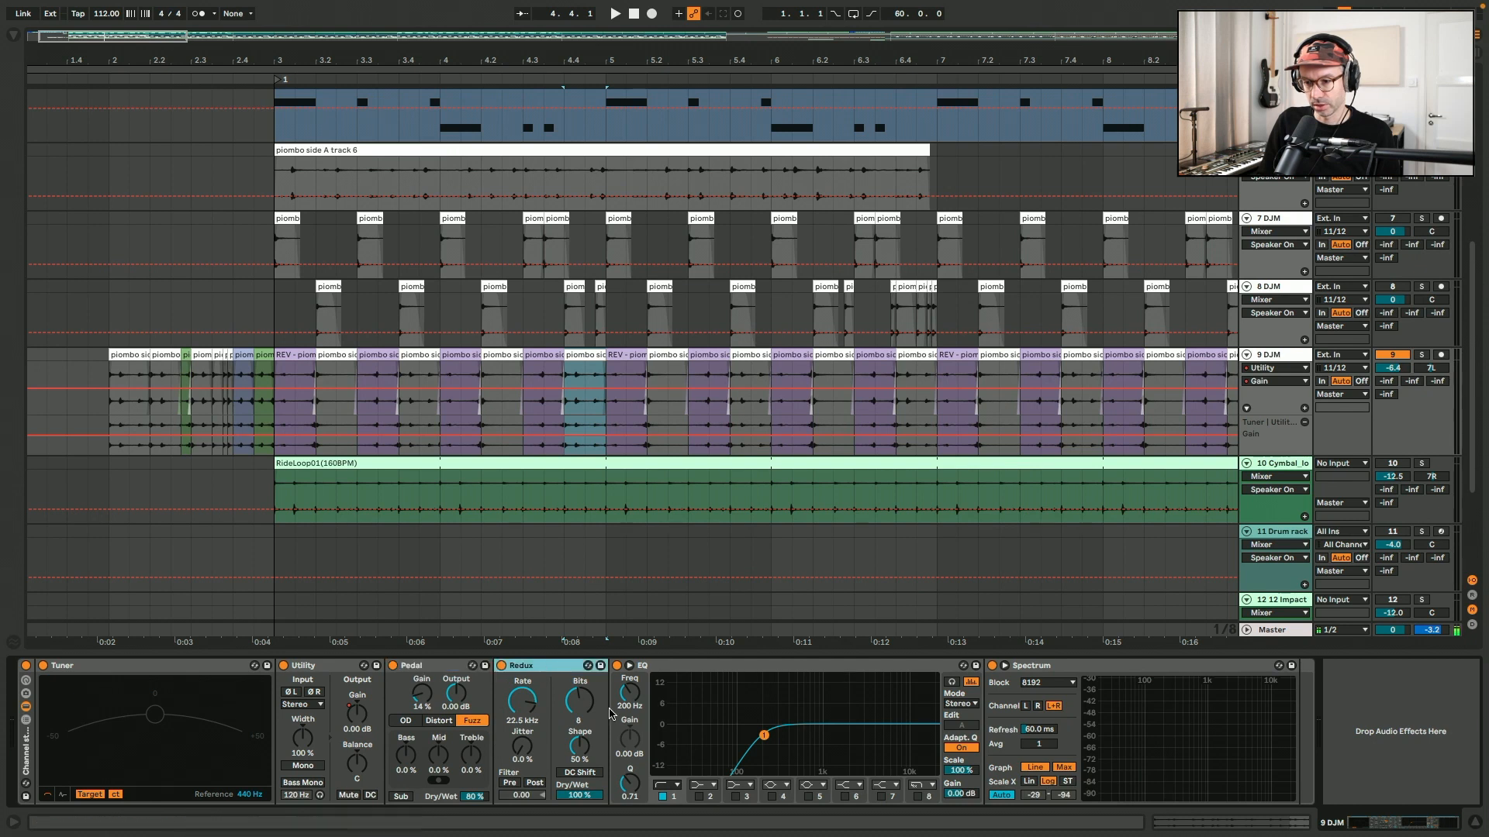
left_click(668, 673)
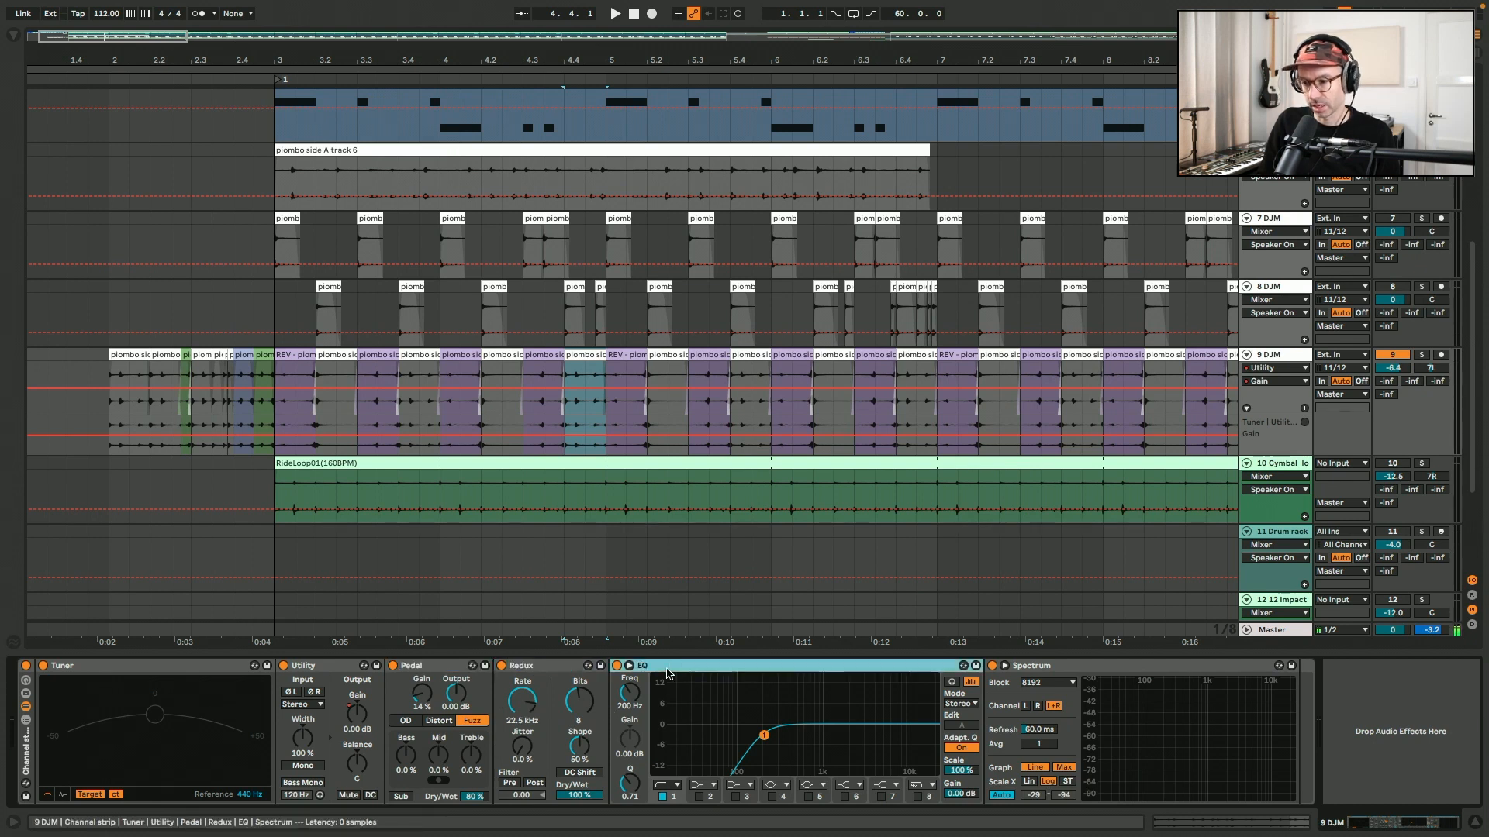
- Compare the sound of 9 DJM from bar 3 with its Channel strip rack switched off and switched back on
left_click(27, 667)
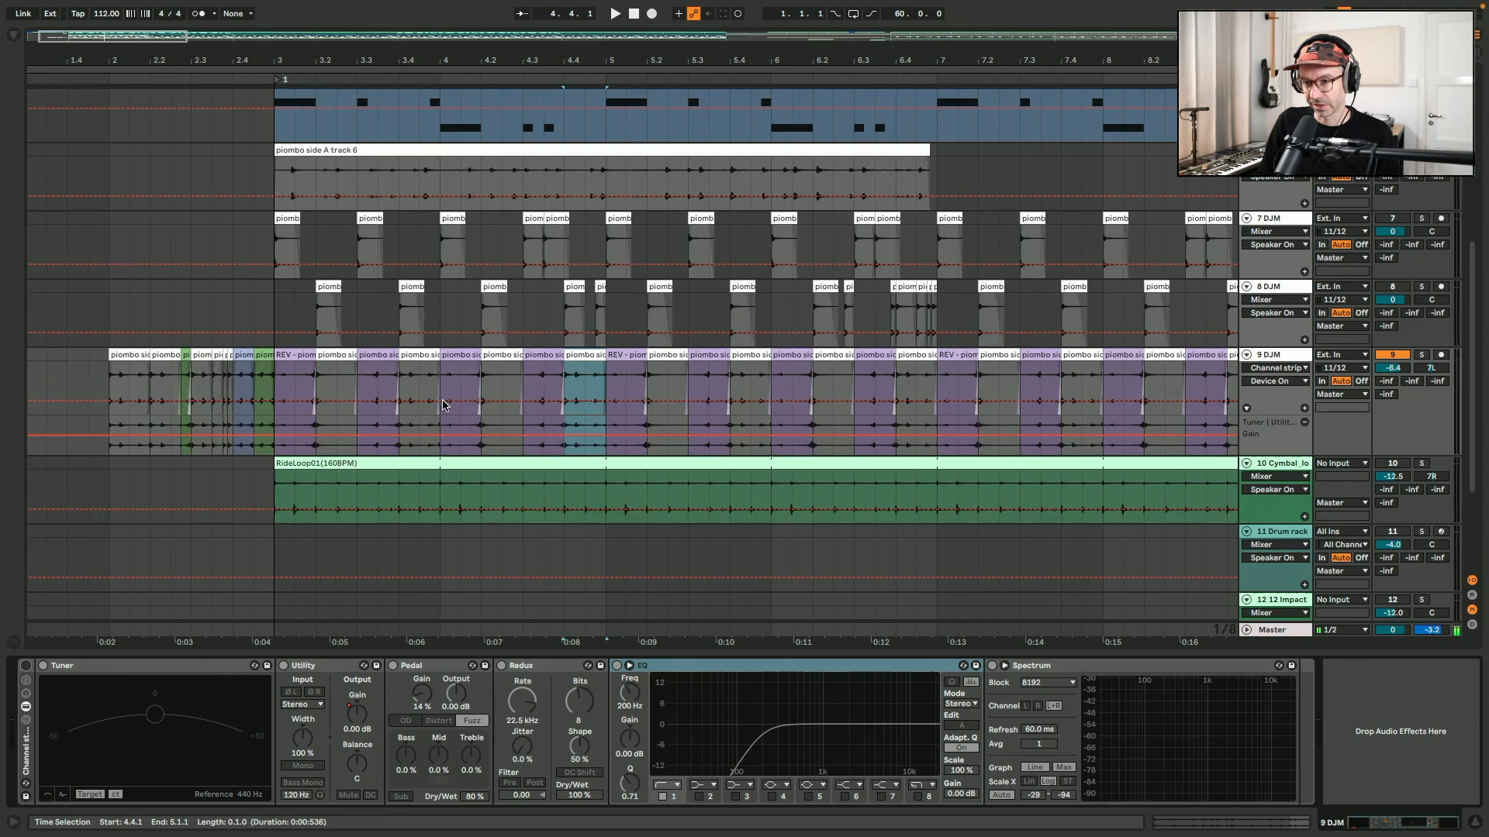
left_click(289, 356)
key("space")
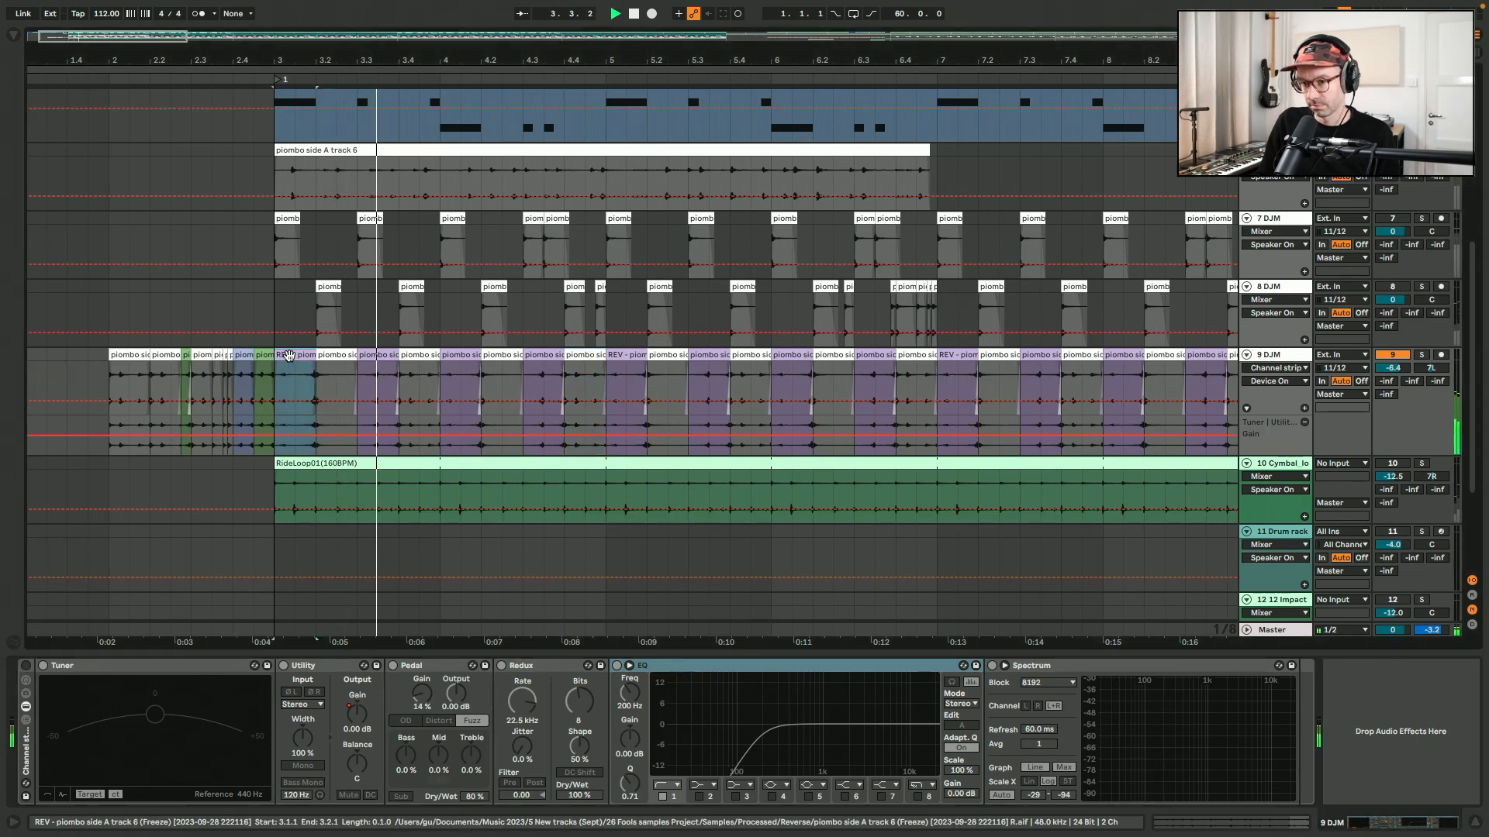
left_click(26, 667)
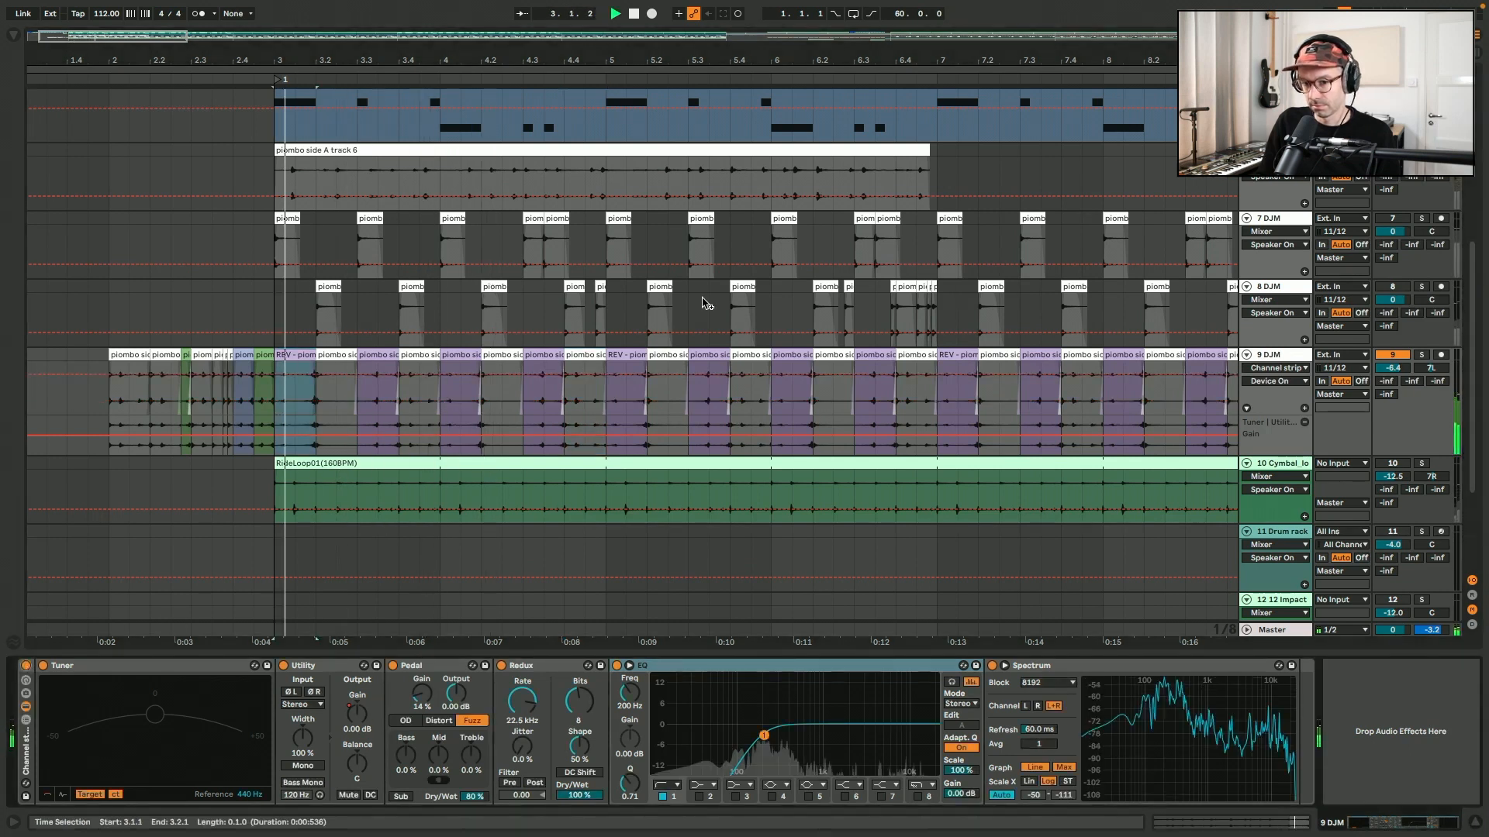
key("space")
key("space")
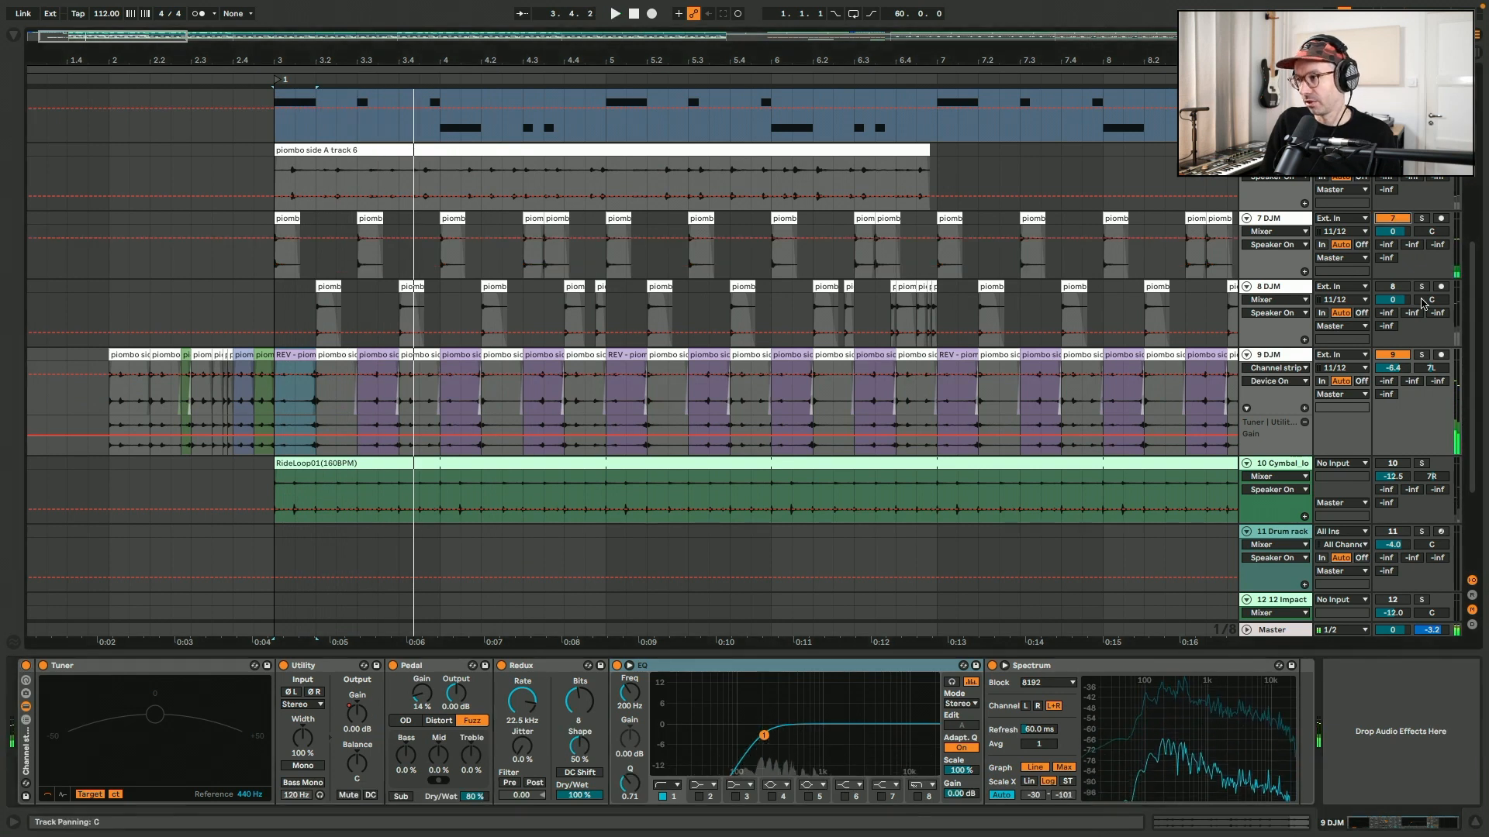
- Play tracks 7, 8 and 9 DJM together from bar 3, and again from the intro fill at bar 2
left_click(273, 258)
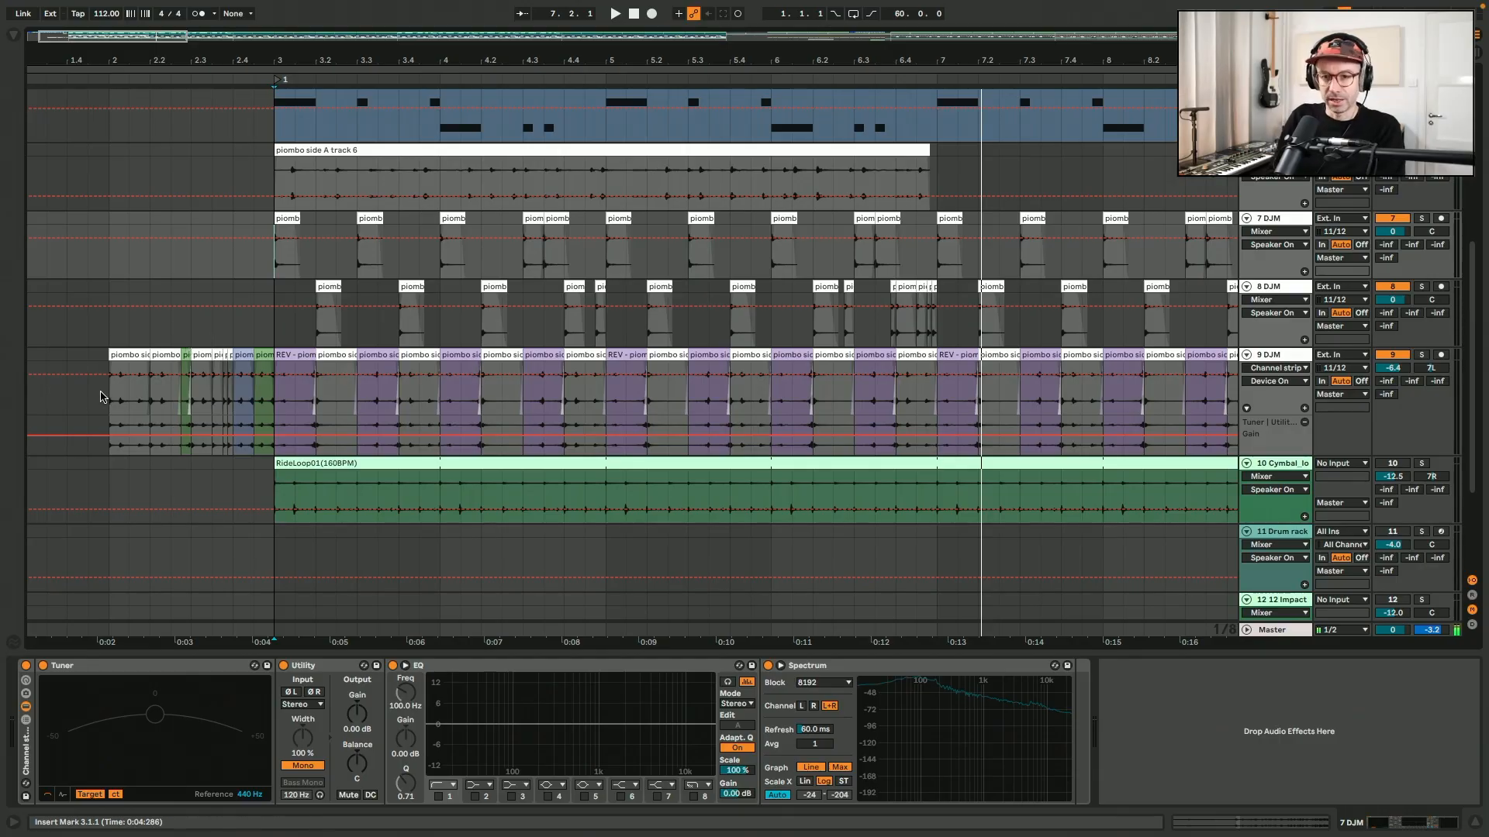
left_click(110, 400)
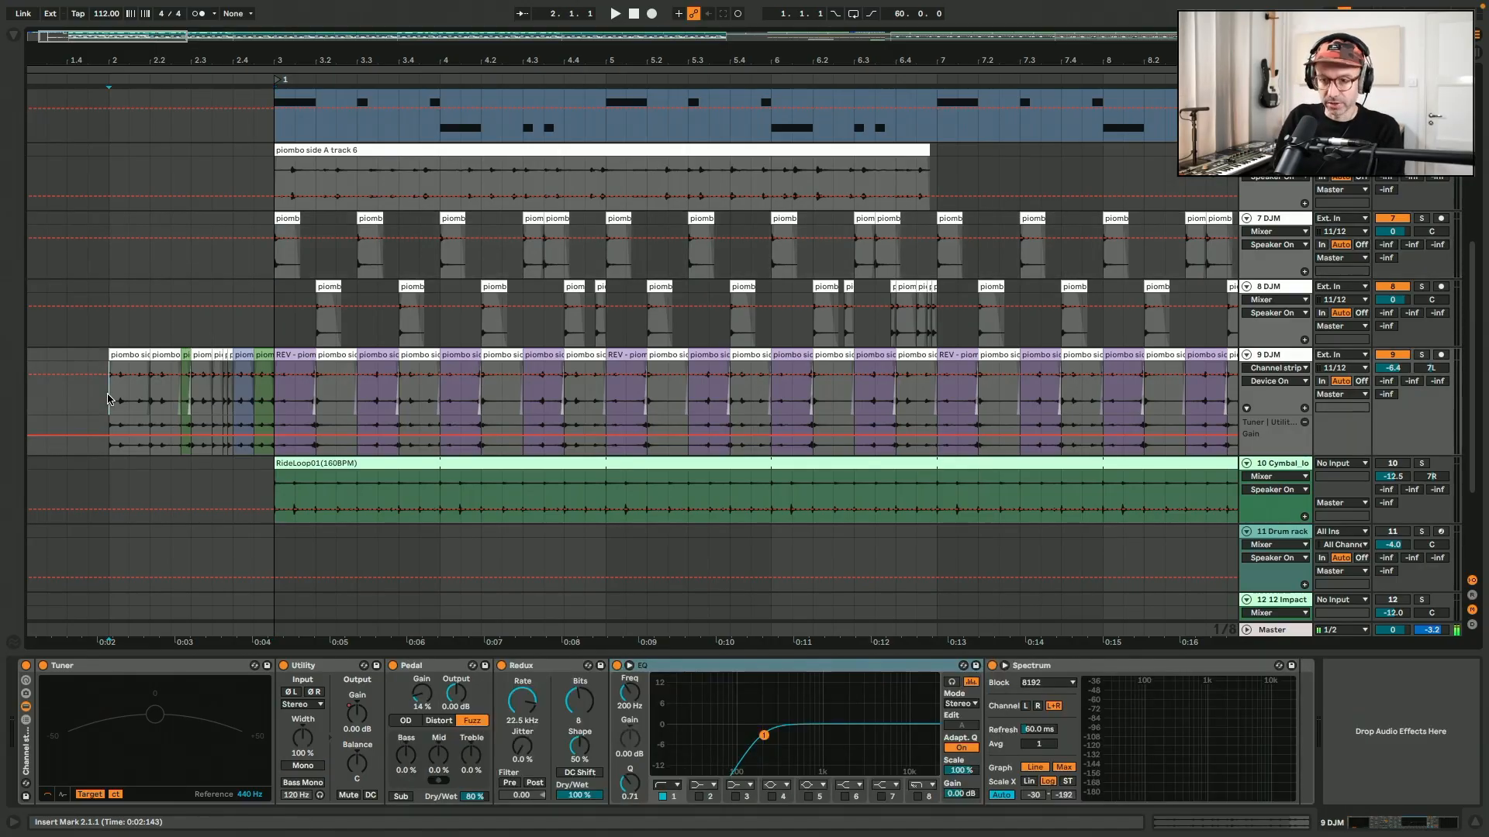
scroll(110, 399, "up", 5)
scroll(110, 400, "down", 3)
scroll(108, 399, "up", 3)
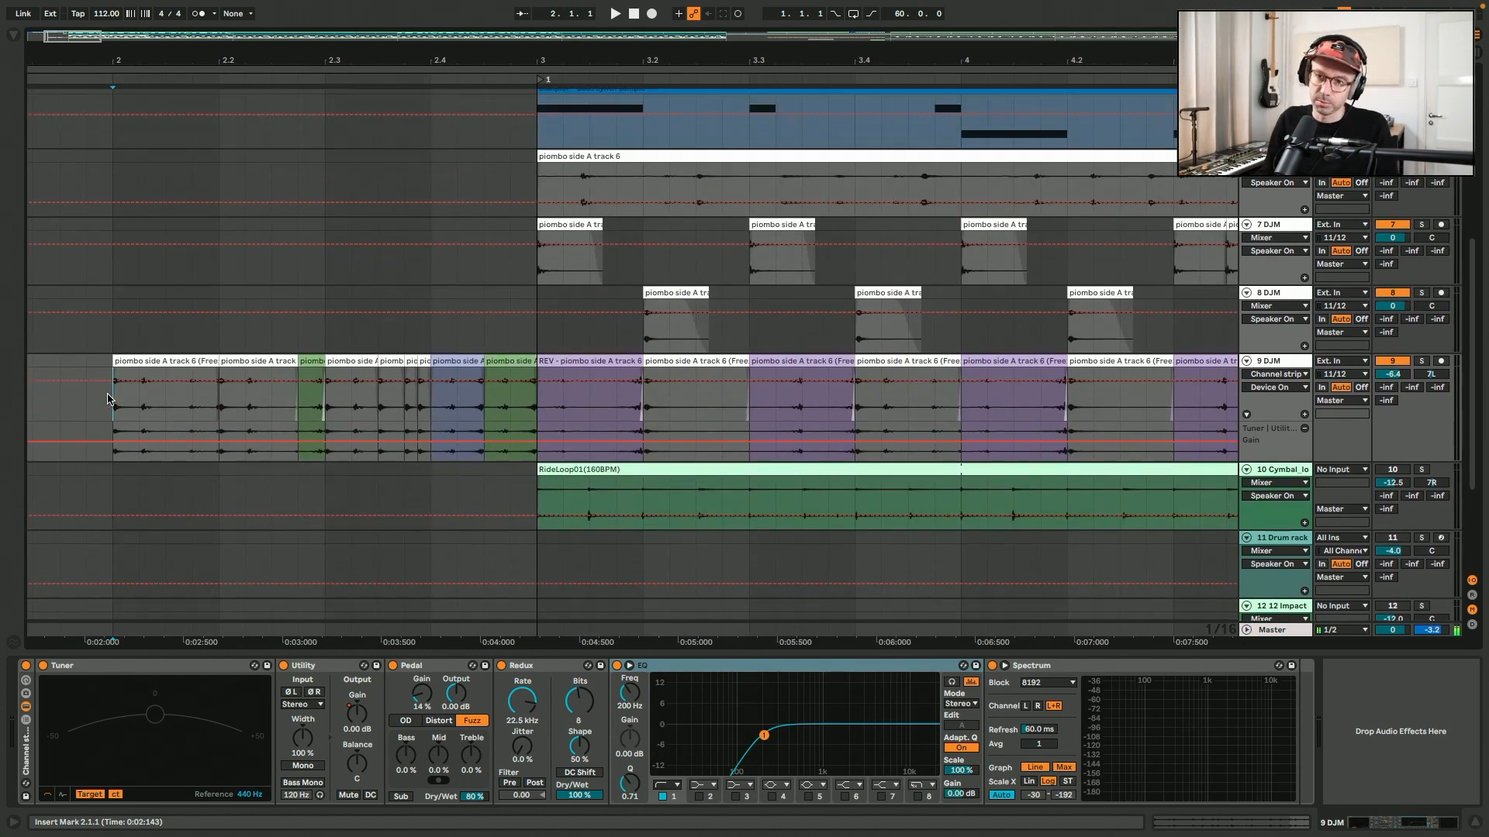
key("space")
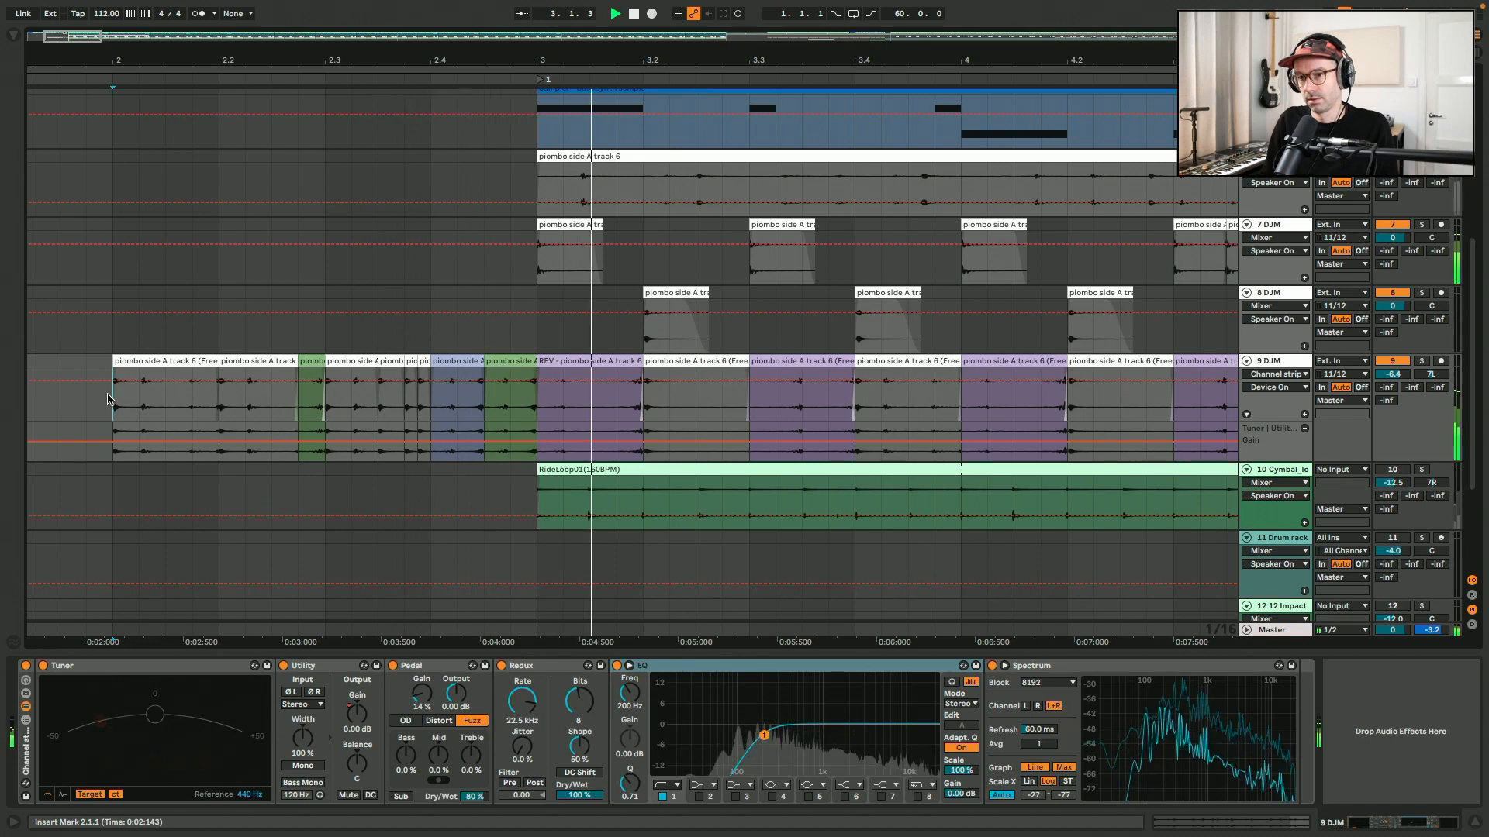
key("space")
- Examine and audition the white, green and blue clips of the 9 DJM intro fill, comparing their pitch settings
double_click(184, 362)
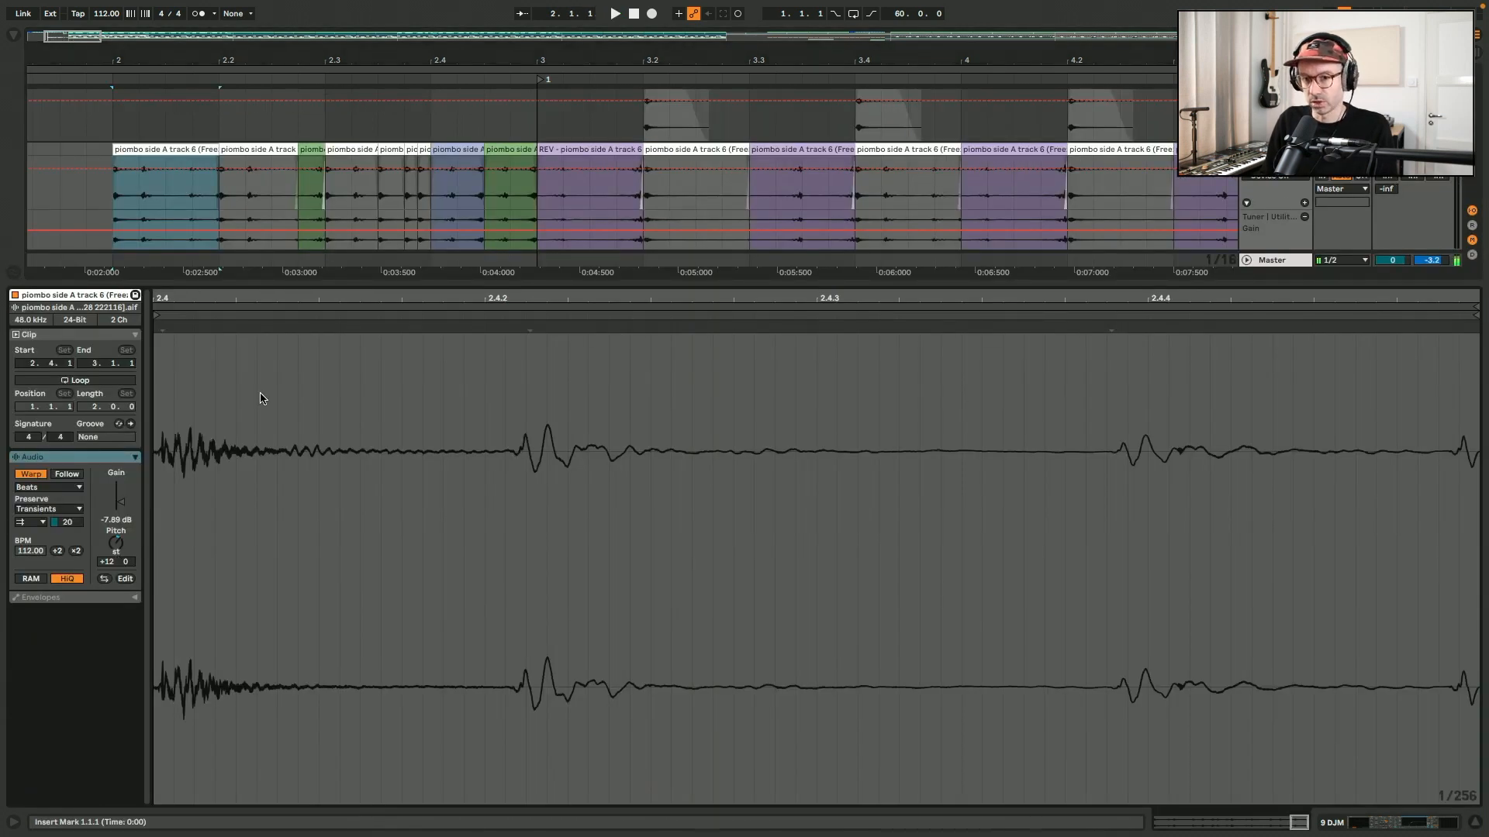
key("shift+Tab")
double_click(313, 196)
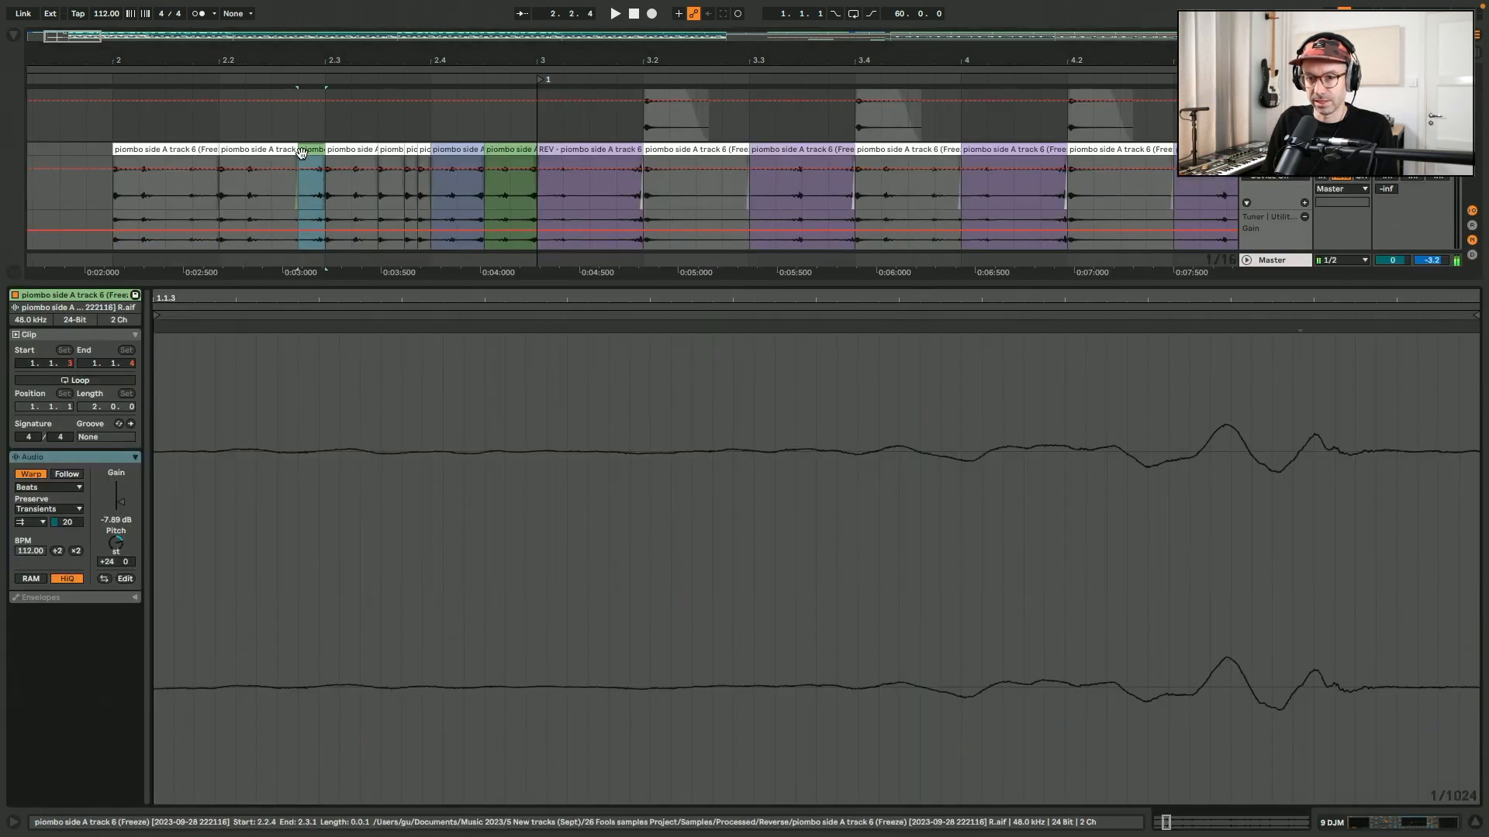
key("space")
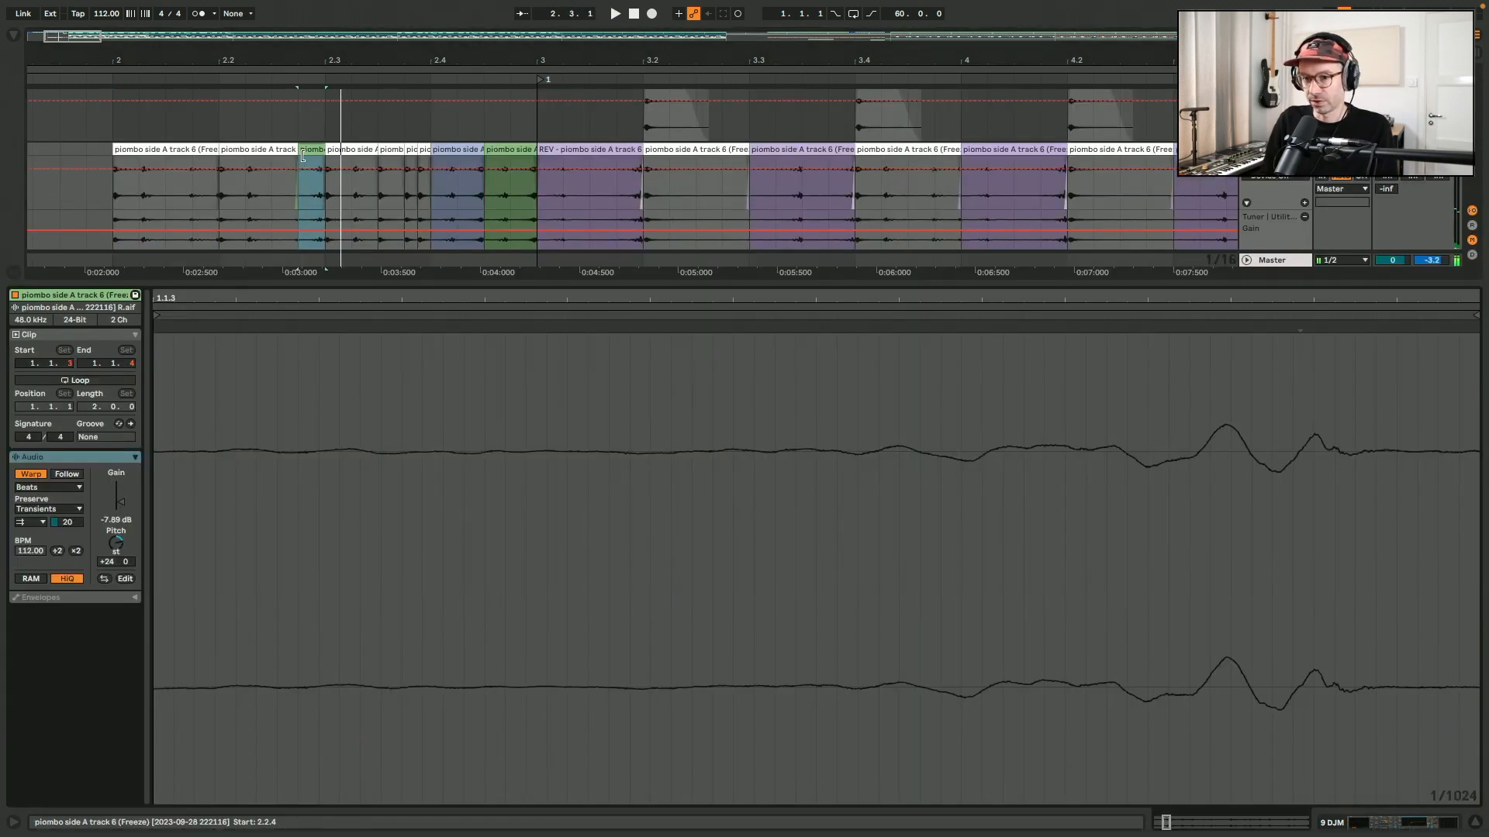
left_click(468, 151)
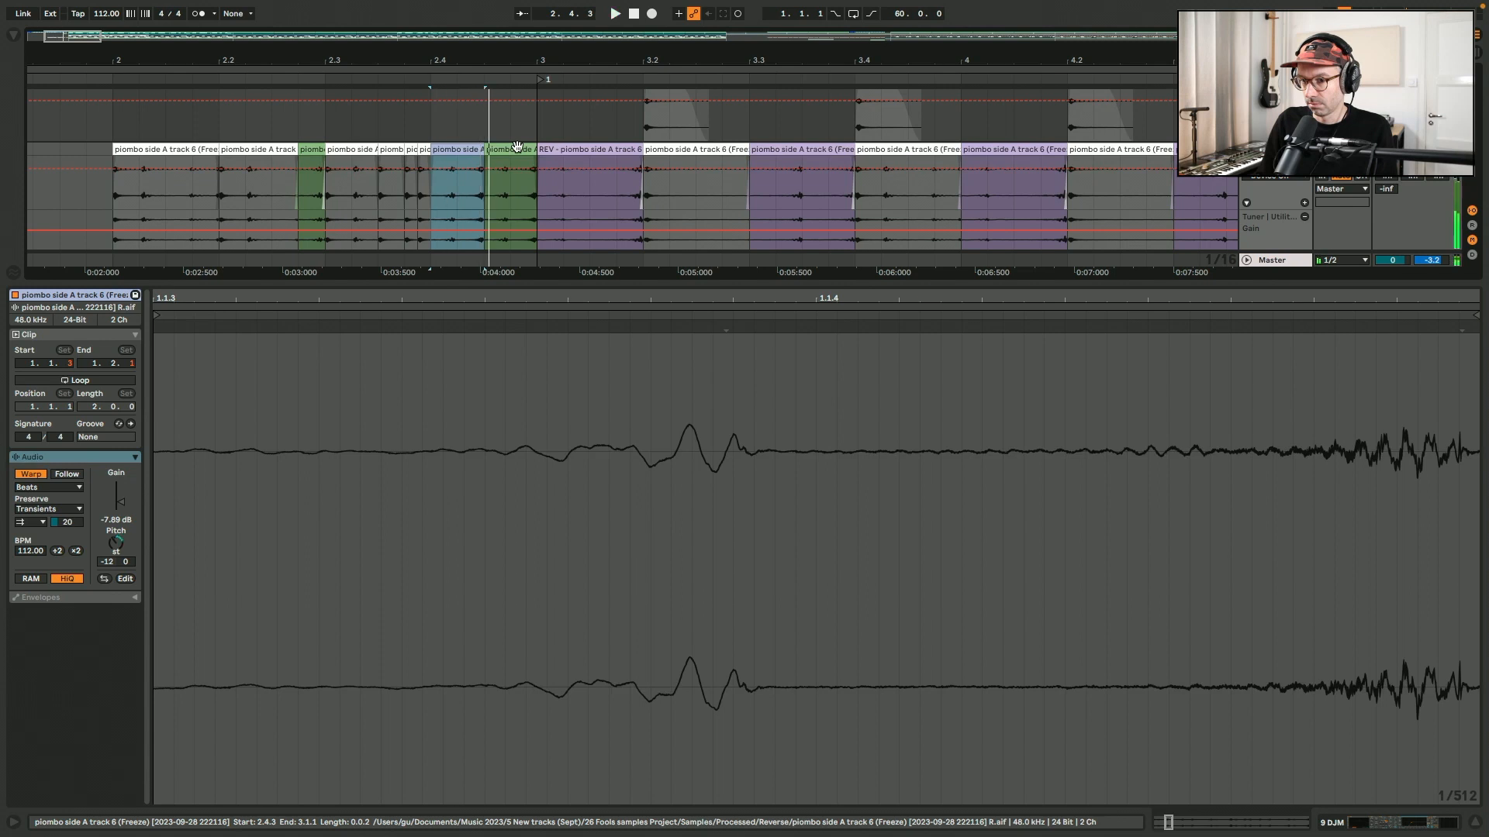
left_click(517, 147, "shift")
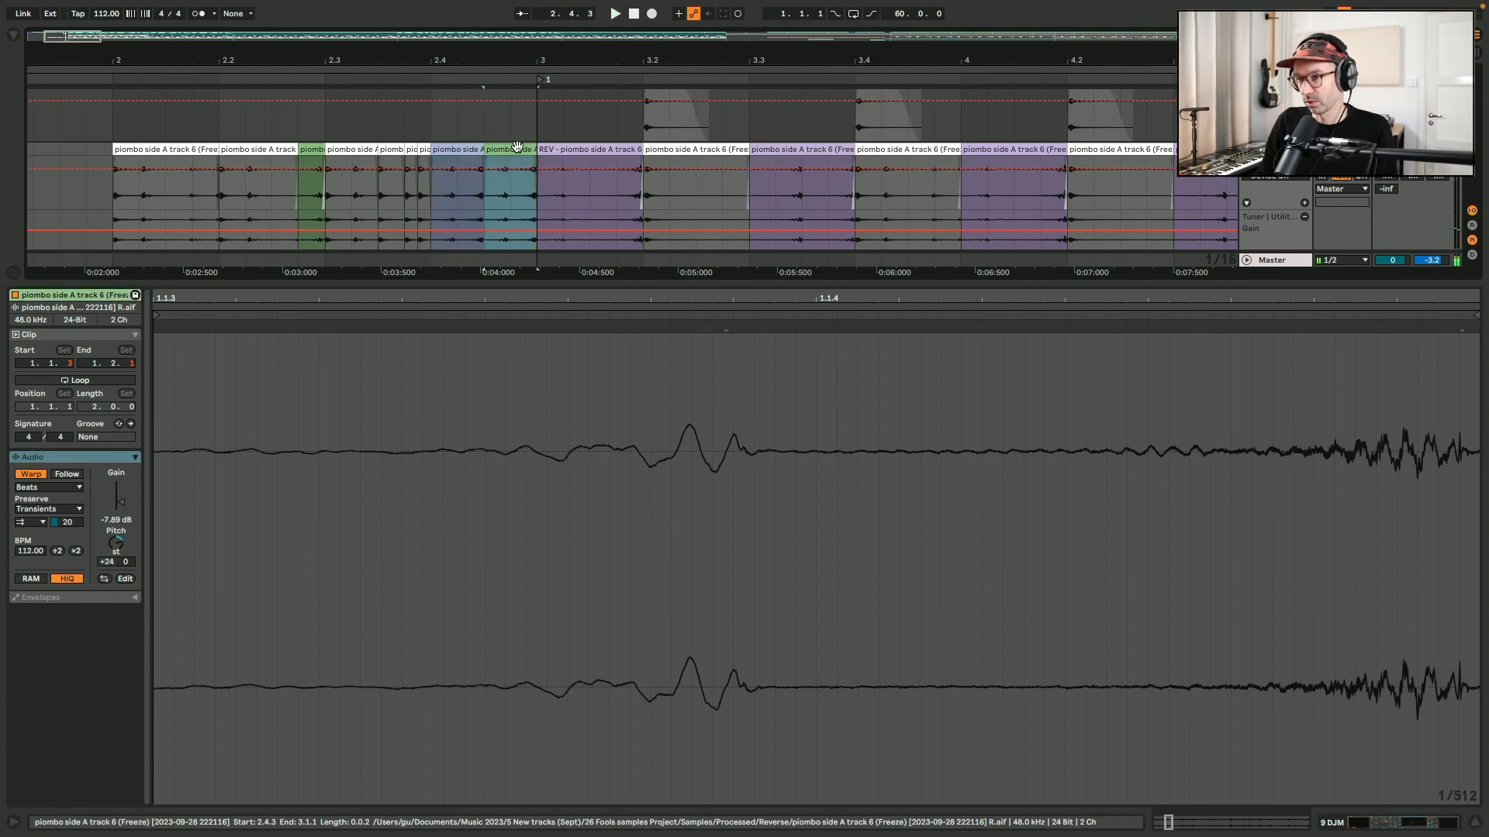
left_click(147, 149)
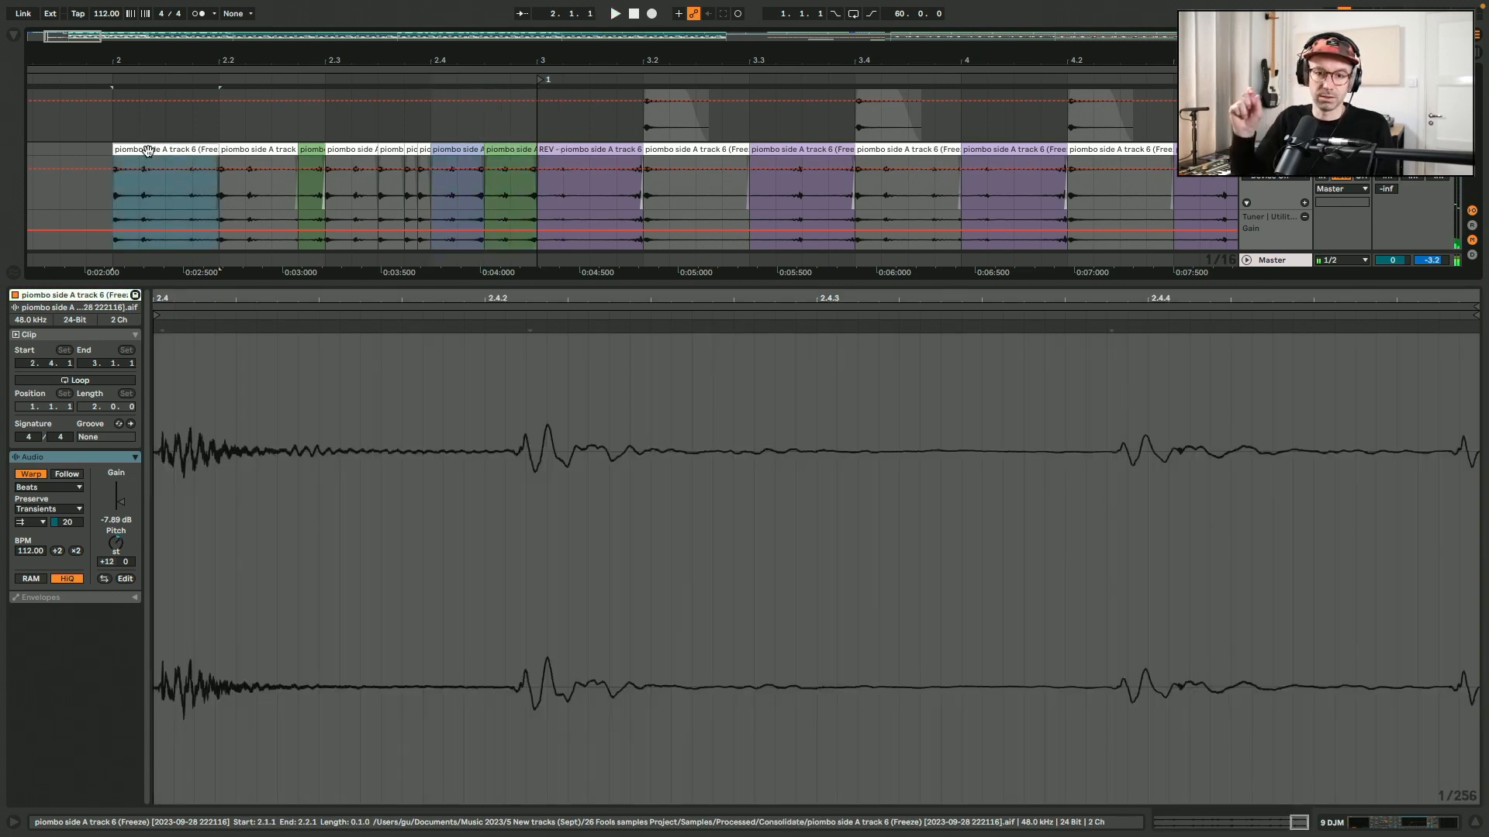
- Hide the detail view and play the 9 DJM intro fill from bar 2, auditioning its short clips
key("super+alt+l")
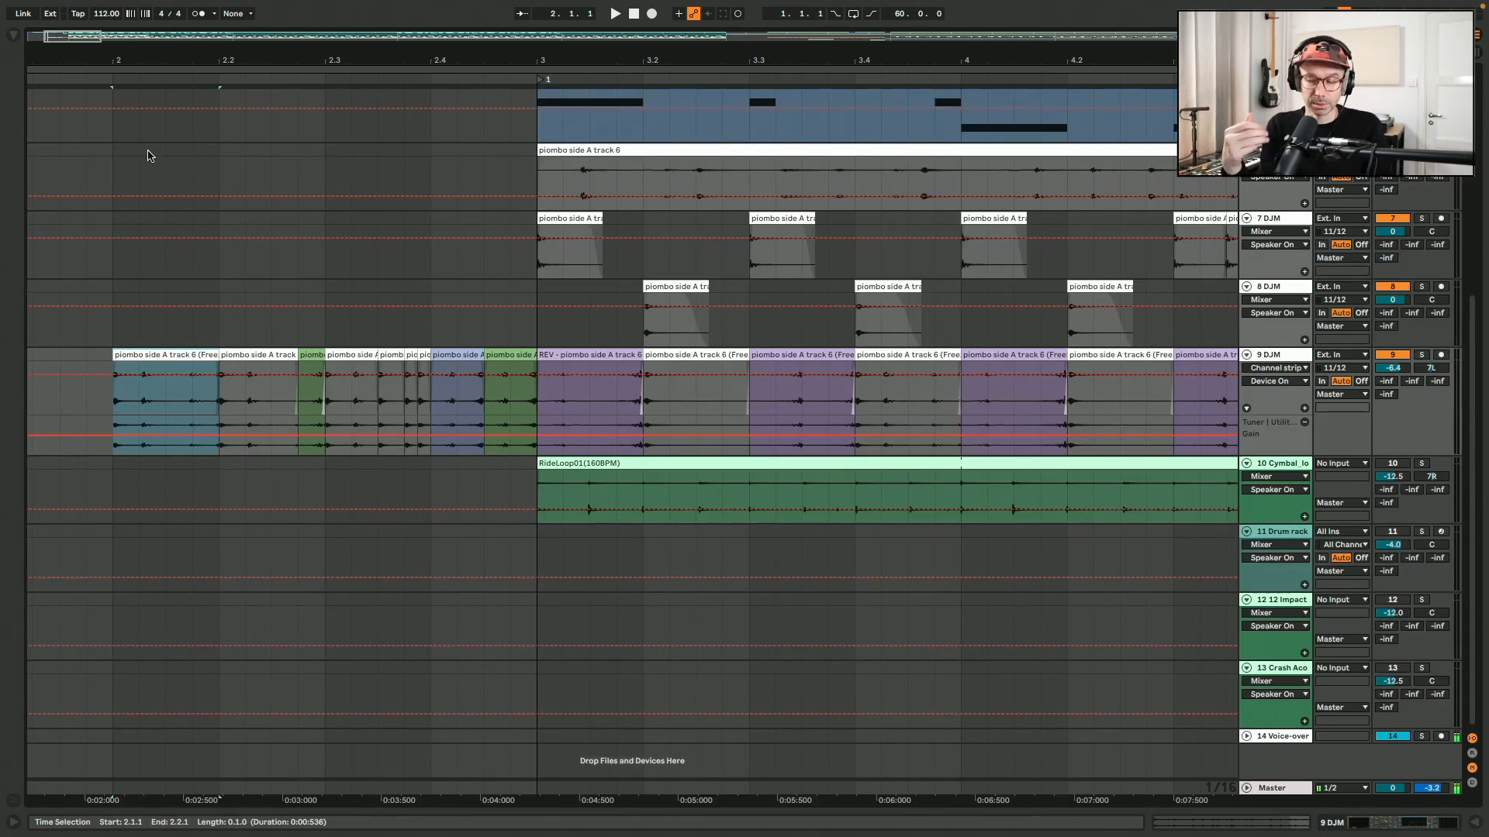
key("space")
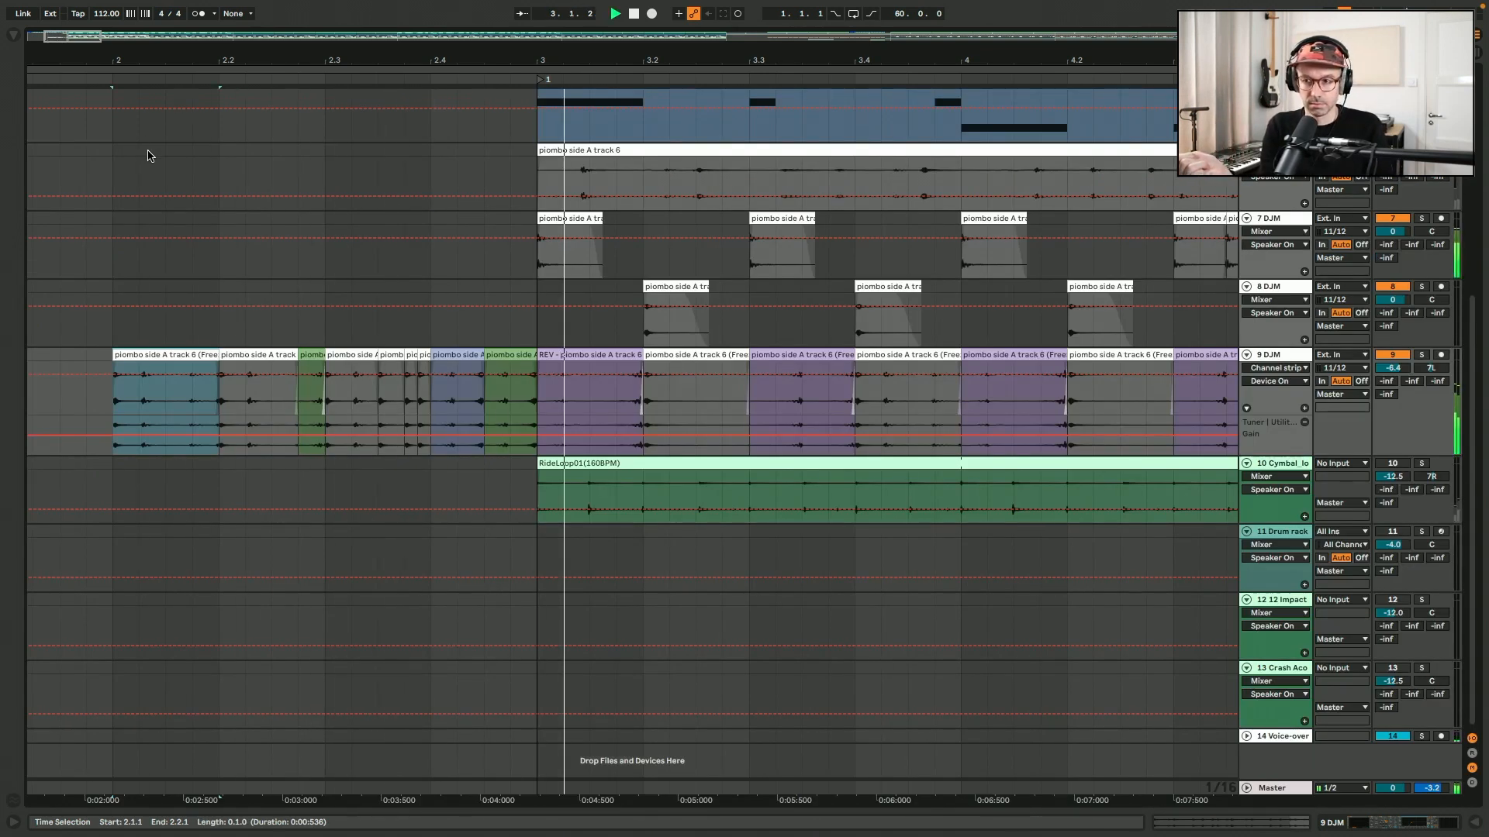
left_click(386, 353)
left_click(412, 353)
key("space")
key("space")
key("space")
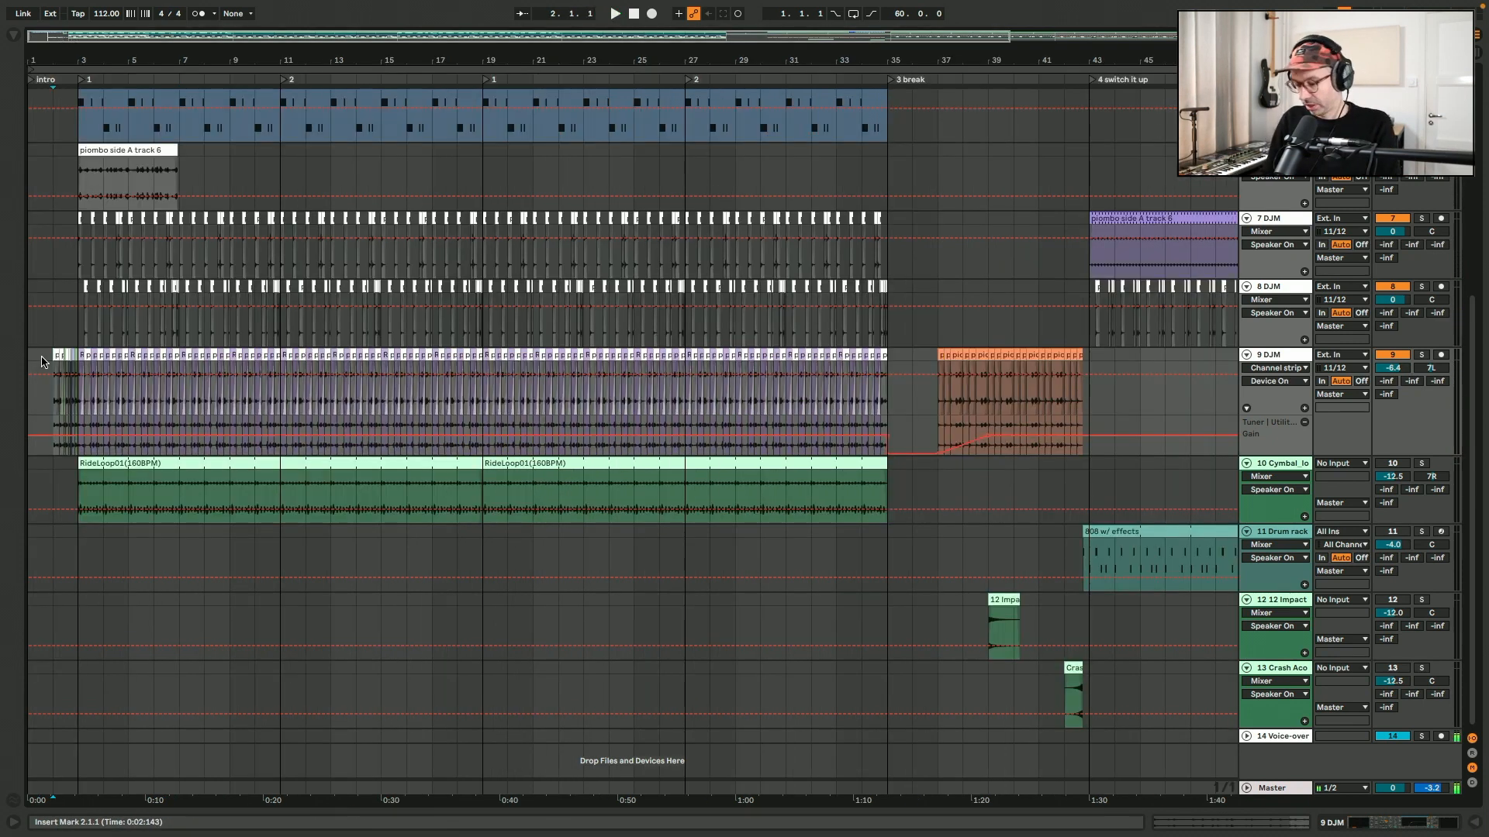
- View the "3 break" and "4 switch it up" sections of the arrangement
key("plus")
key("plus")
key("plus")
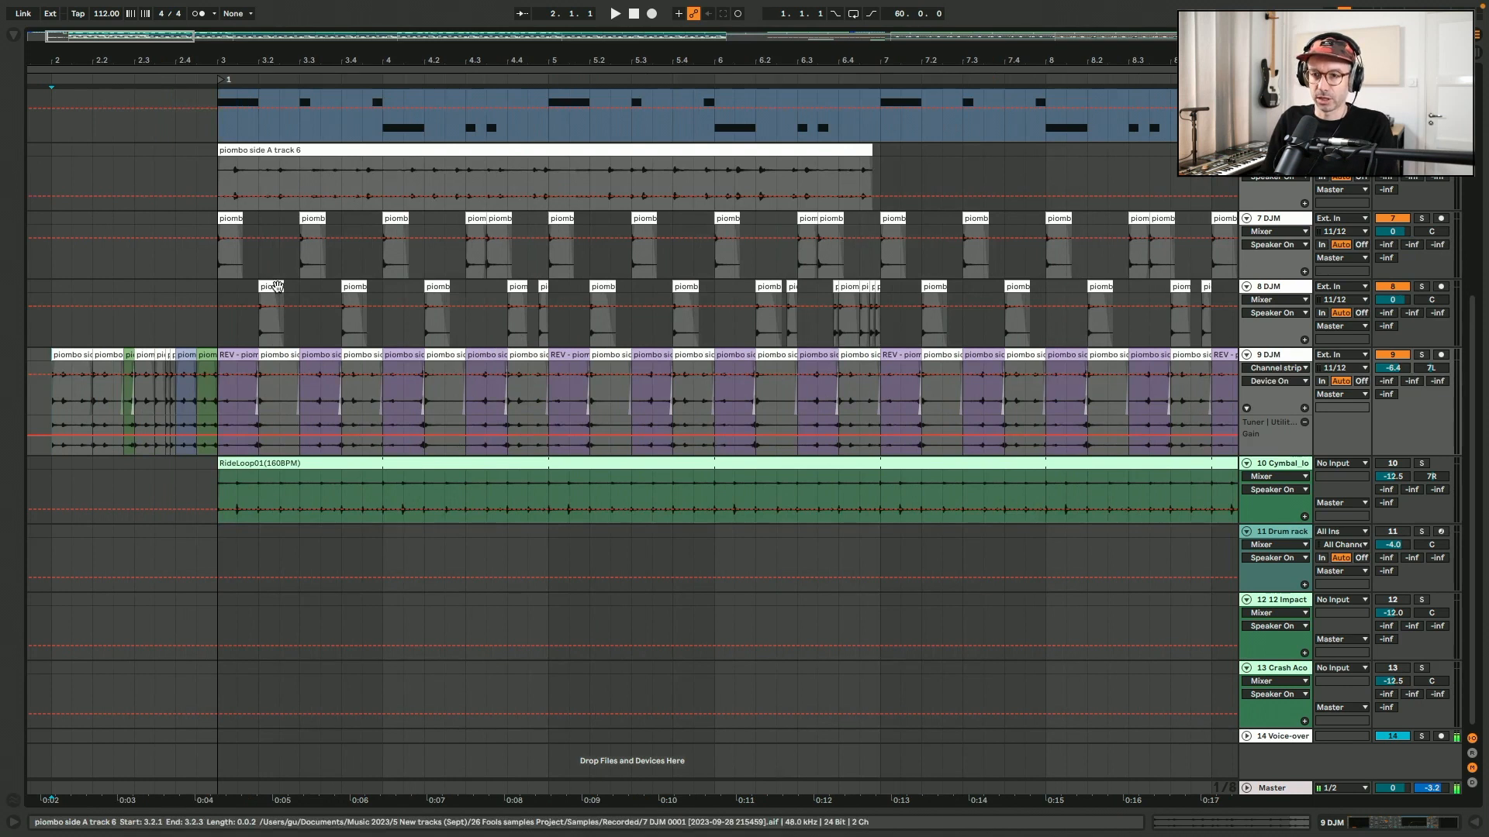
key("minus")
key("minus")
key("minus")
scroll(278, 290, "right", 15)
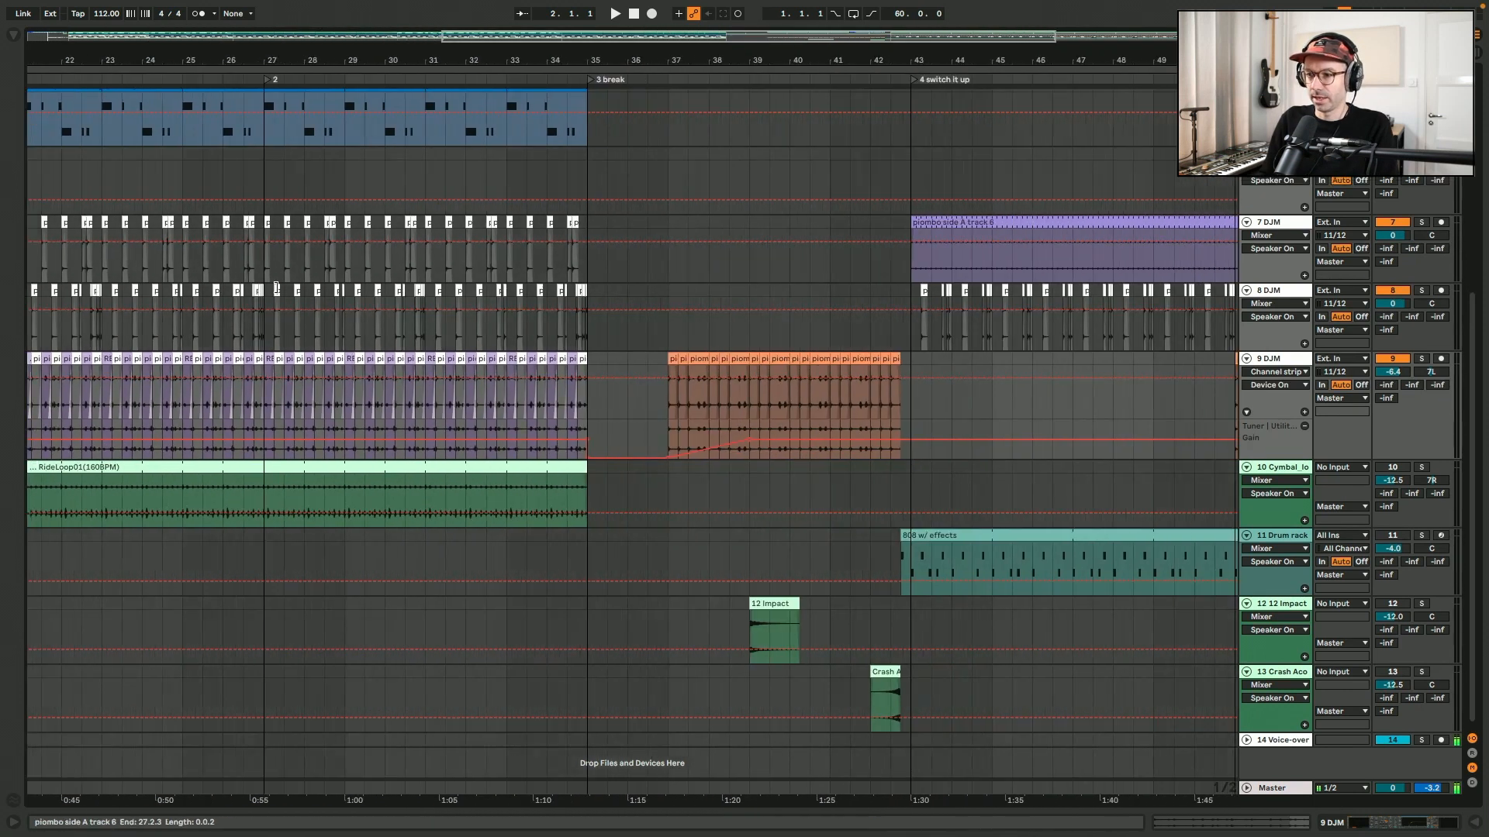
- Go to the orange 9 DJM clips in the "3 break" section and open the clip at bar 39
scroll(278, 290, "right", 4)
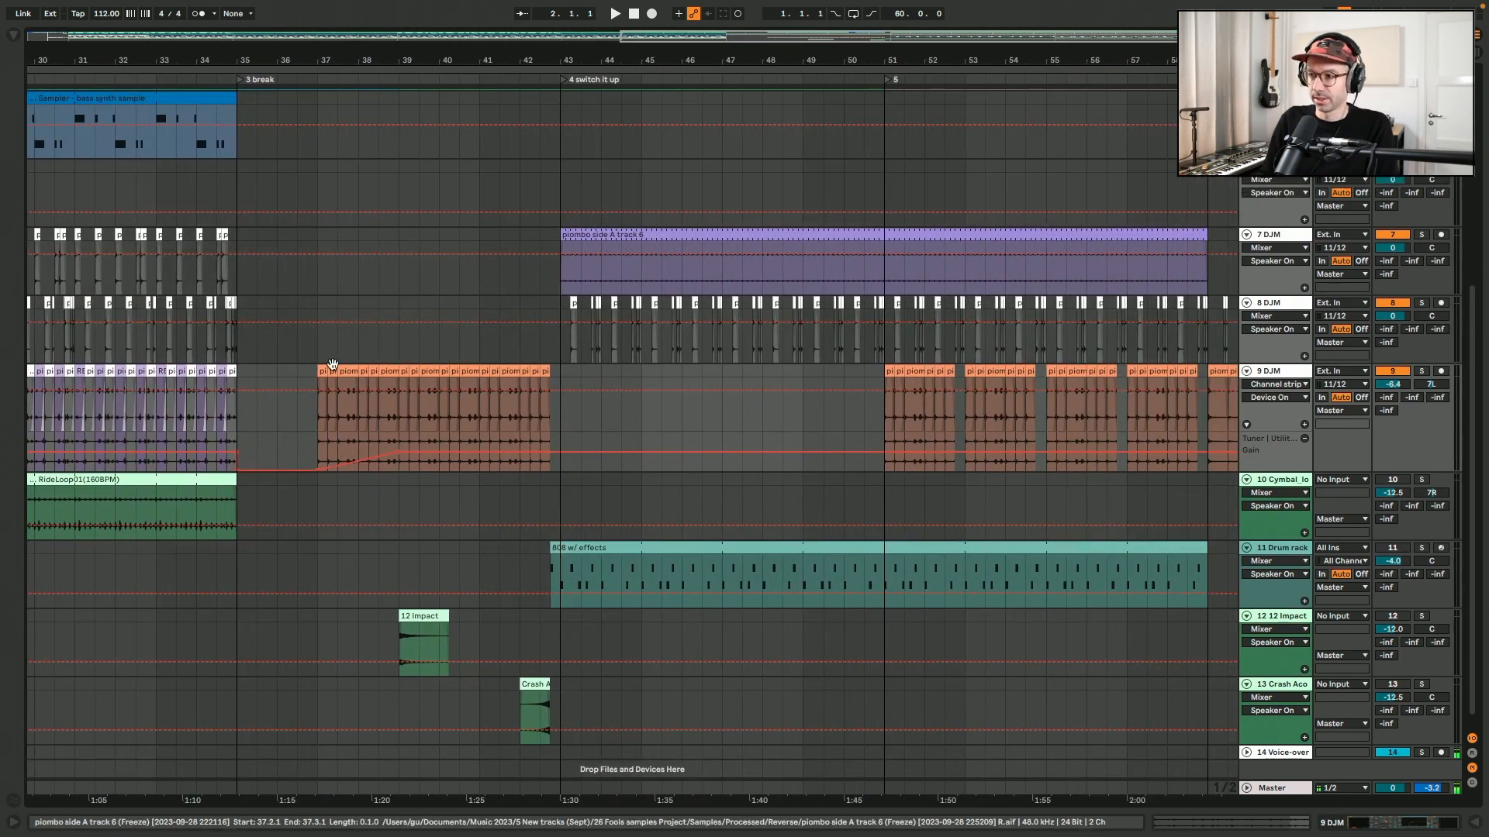
scroll(465, 427, "right", 4)
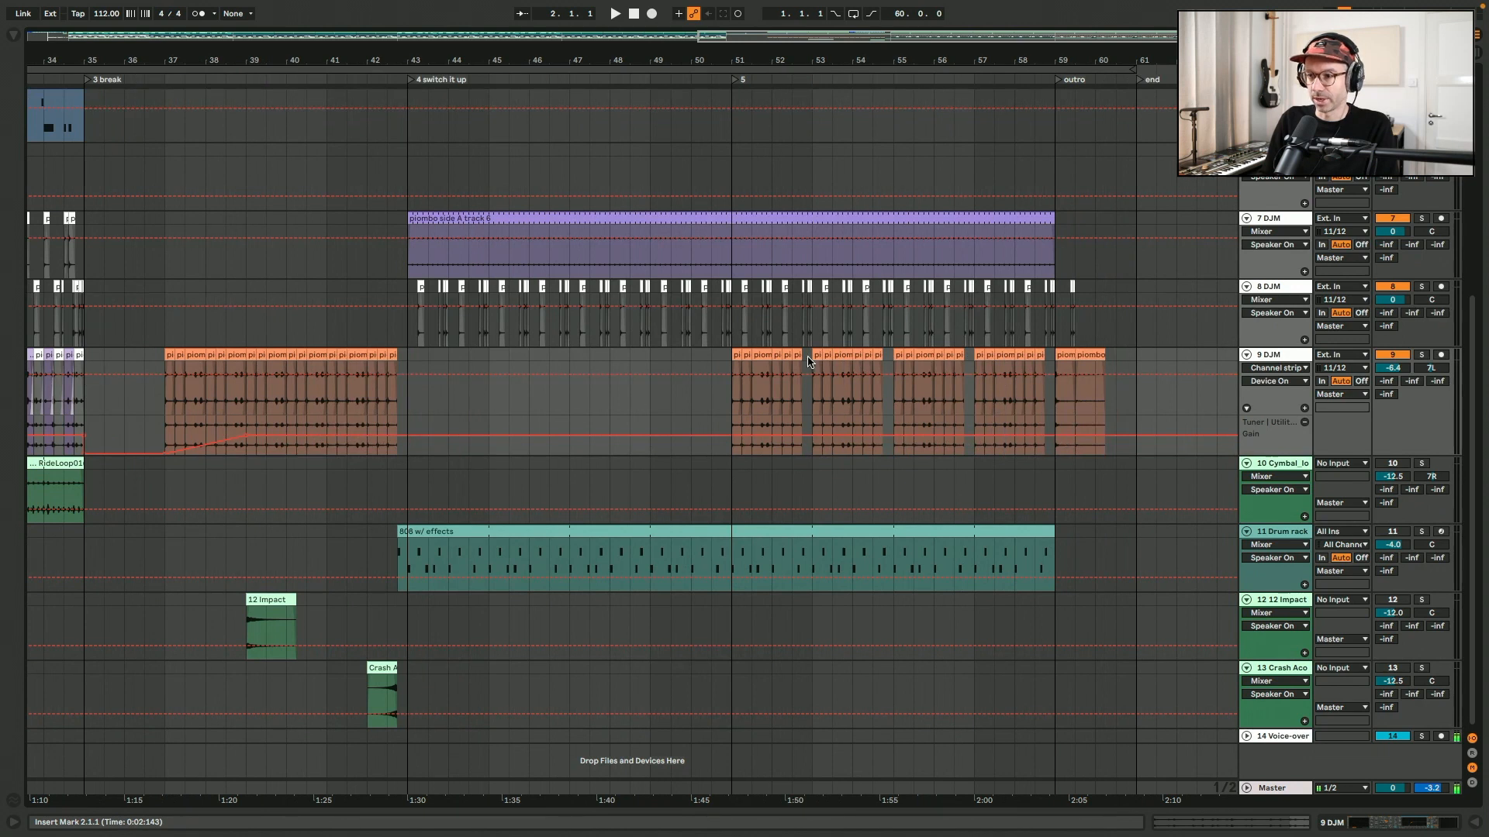
left_click(253, 355)
key("plus")
key("plus")
key("plus")
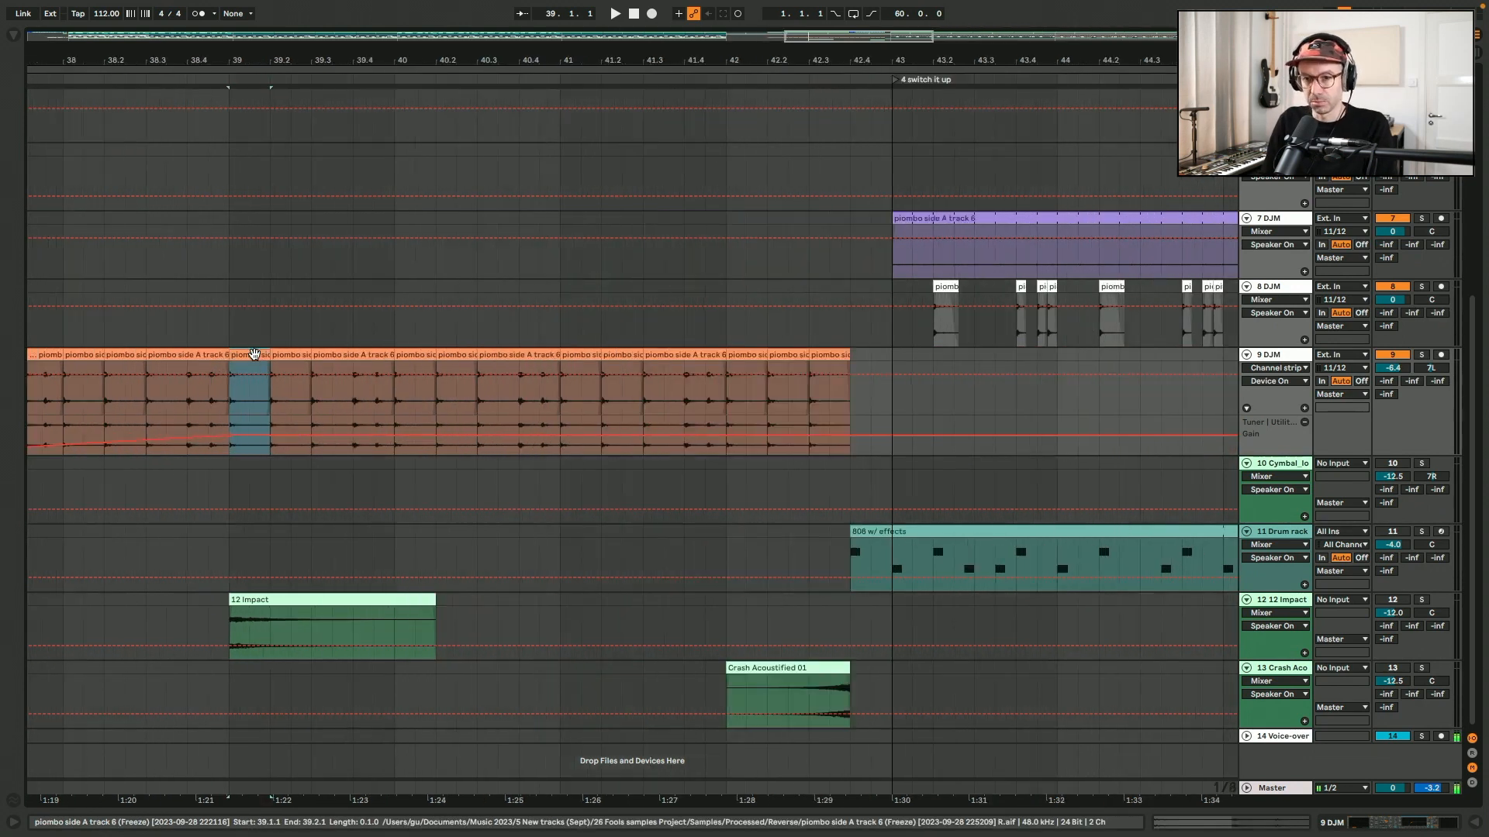
double_click(254, 355)
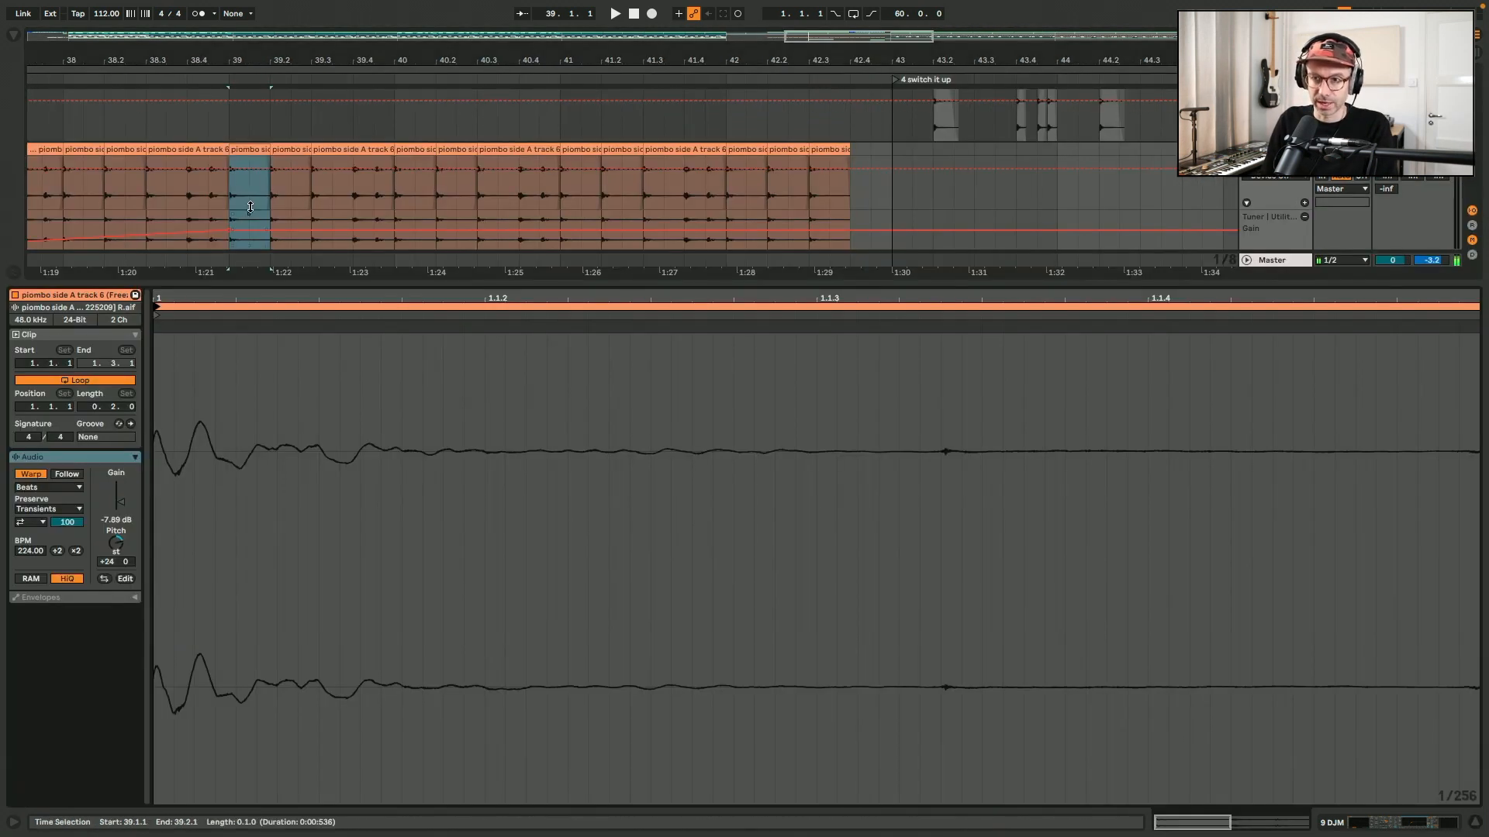
- Examine the neighbouring orange 9 DJM break clips between bars 39 and 41, comparing their waveforms and warp settings
left_click(289, 155)
left_click(332, 151)
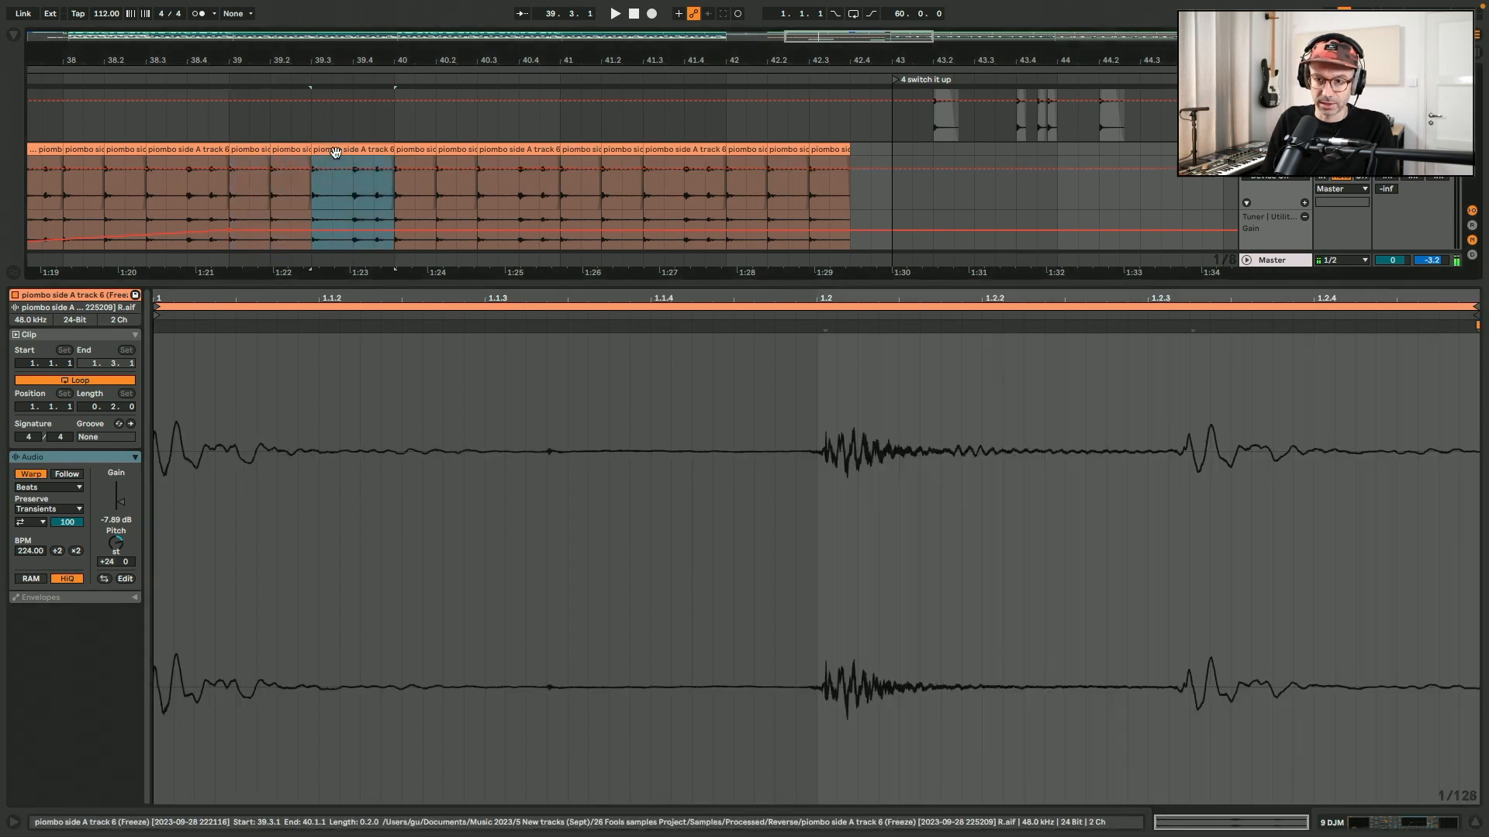
left_click(424, 151)
left_click(461, 149)
left_click(505, 147)
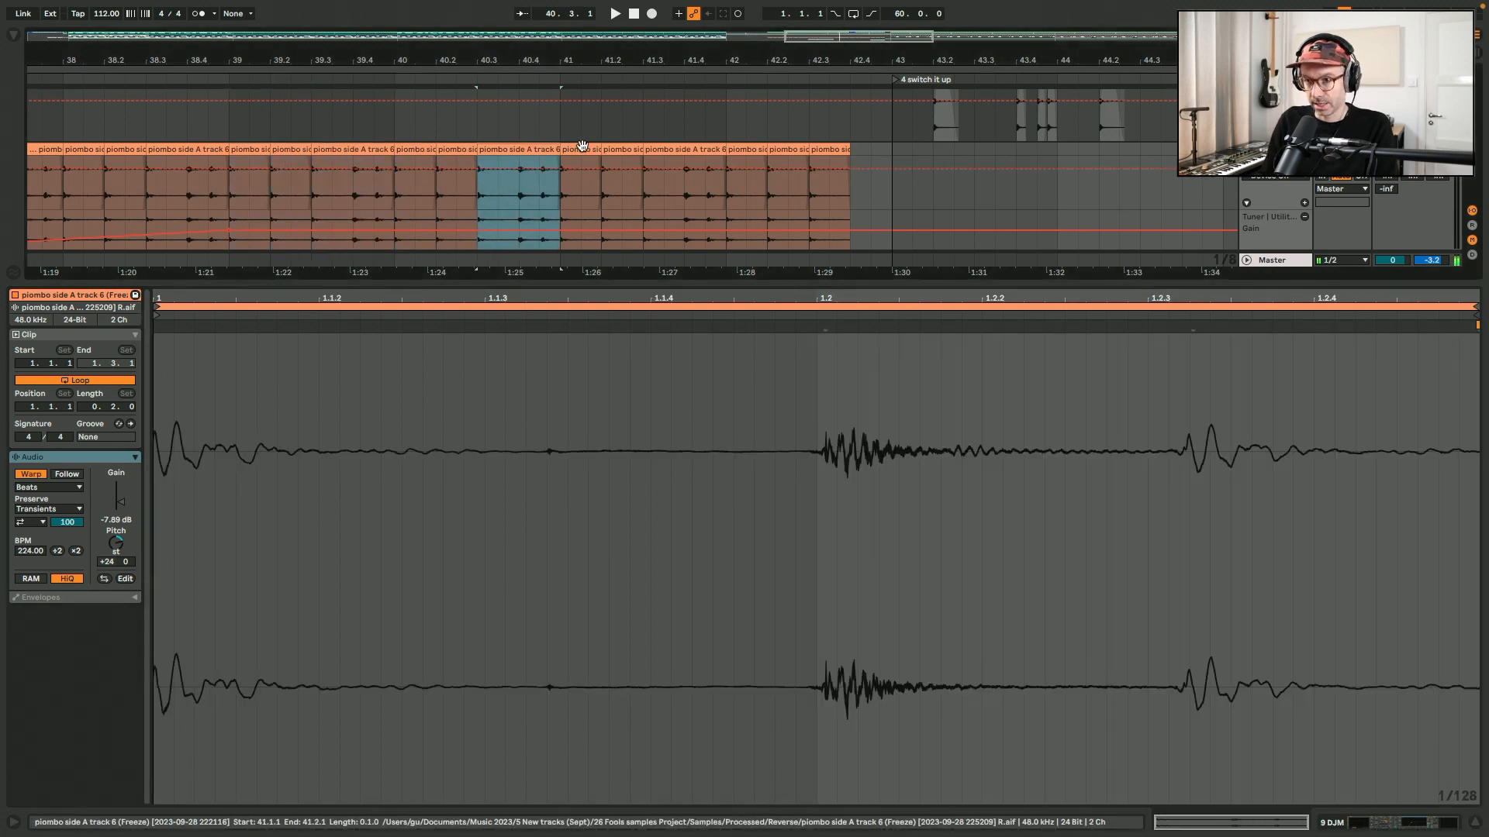
left_click(624, 147)
- Play the orange 9 DJM break part from bar 37 with the clip view hidden, and show the track's device chain
key("minus")
key("minus")
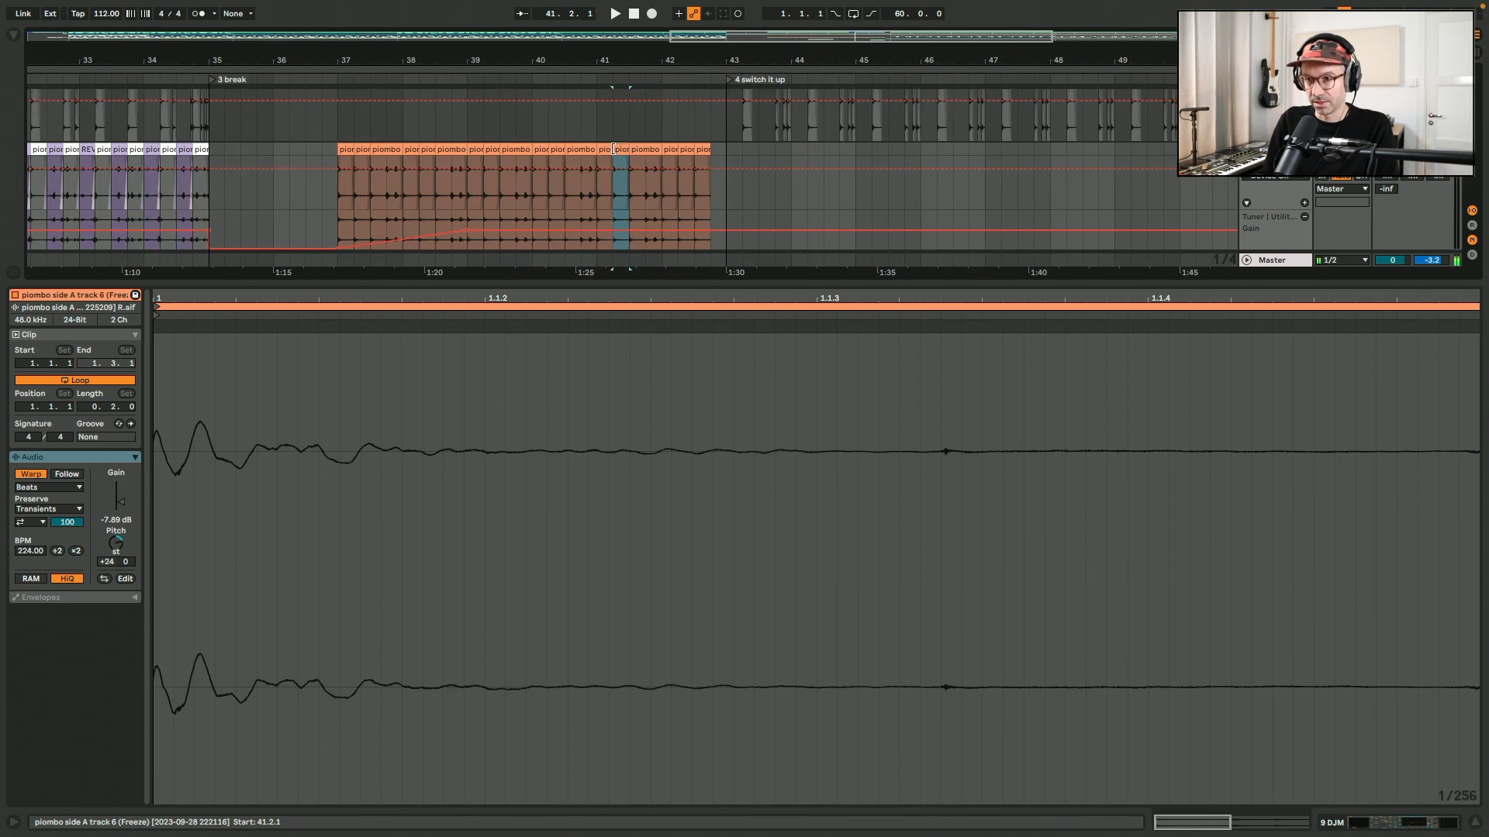
key("plus")
left_click(172, 149)
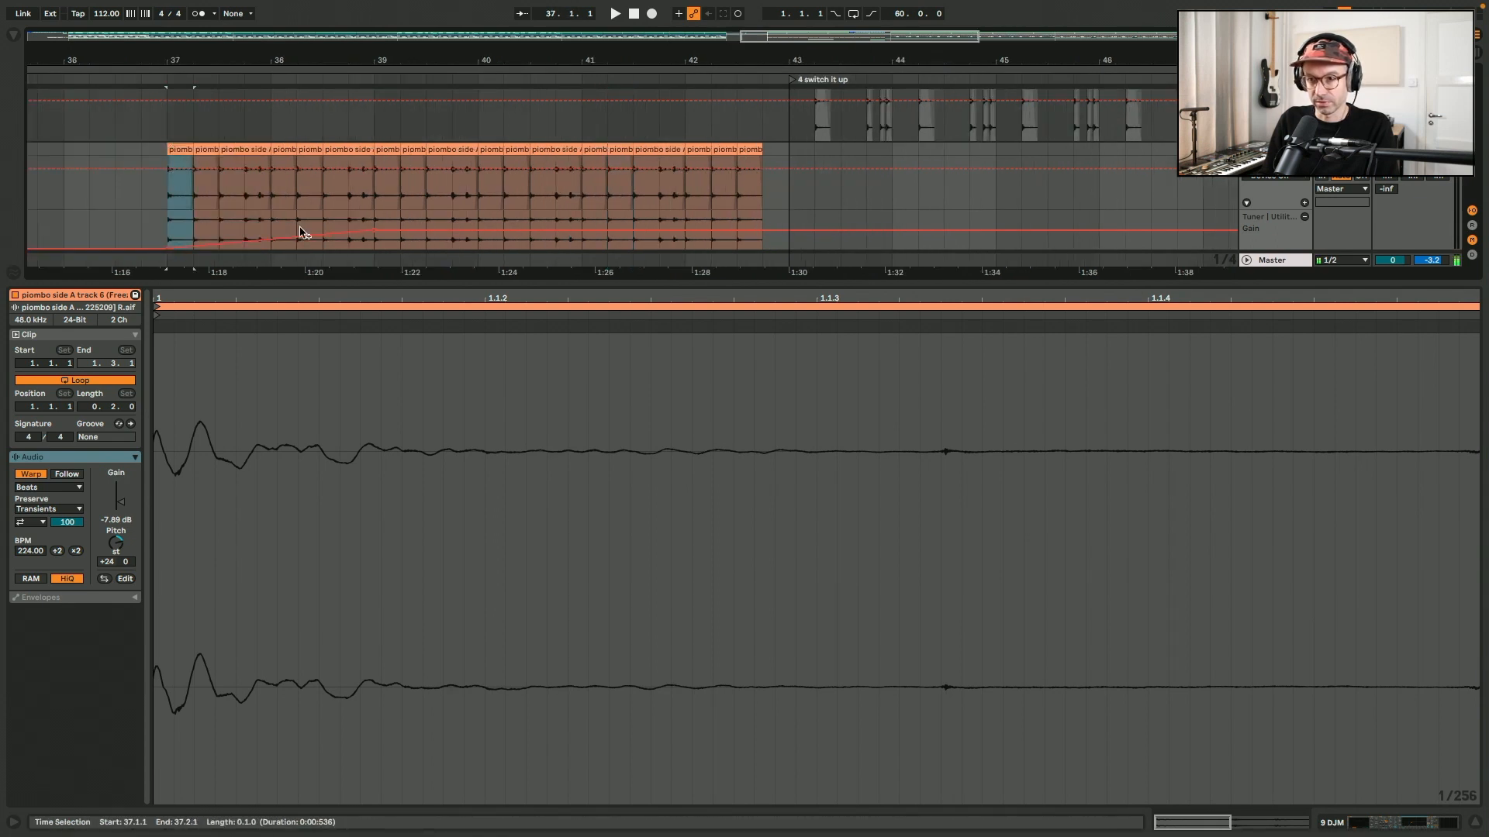
key("super+alt+l")
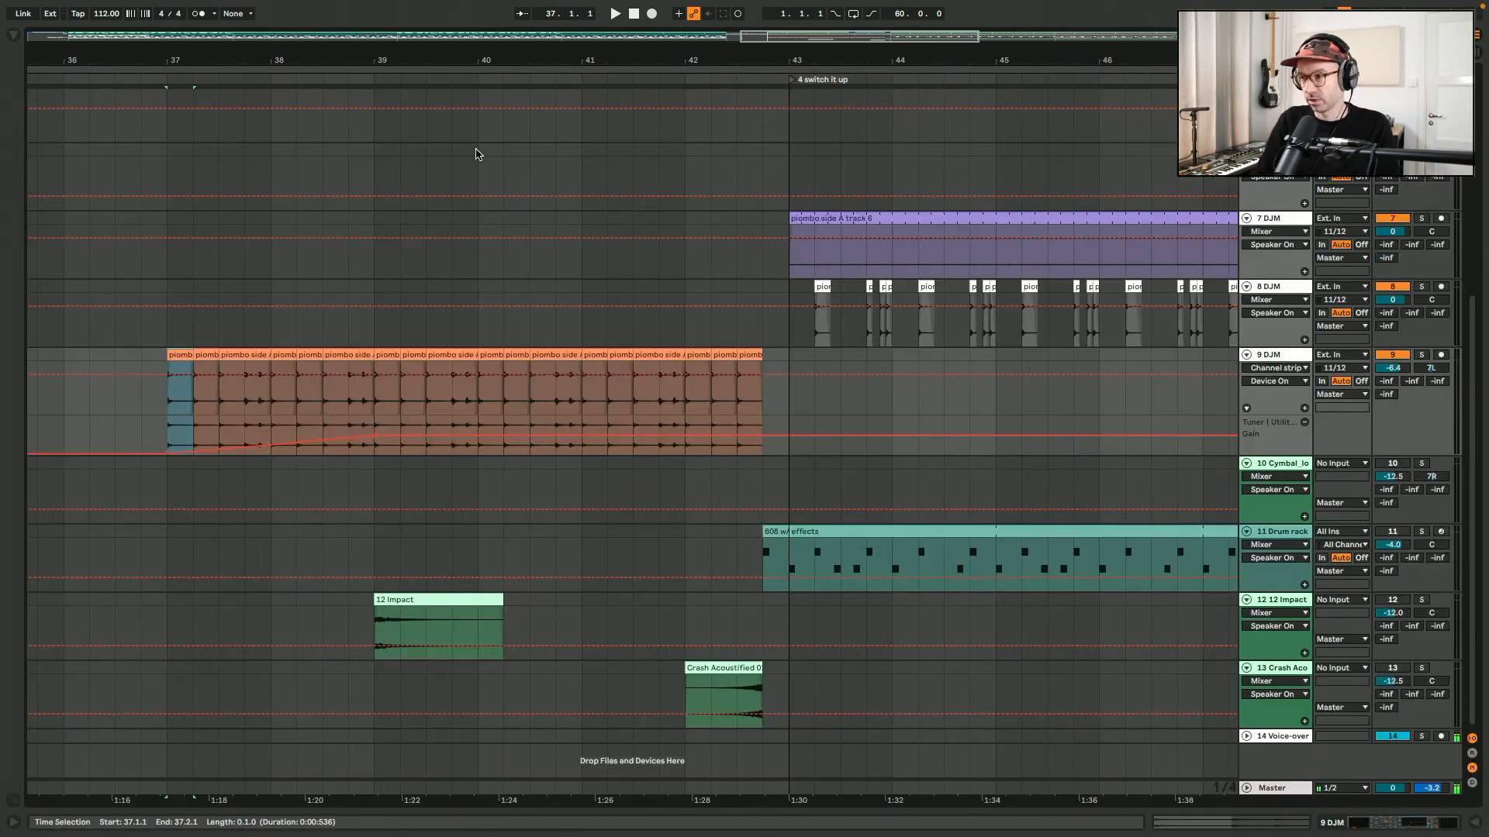
key("space")
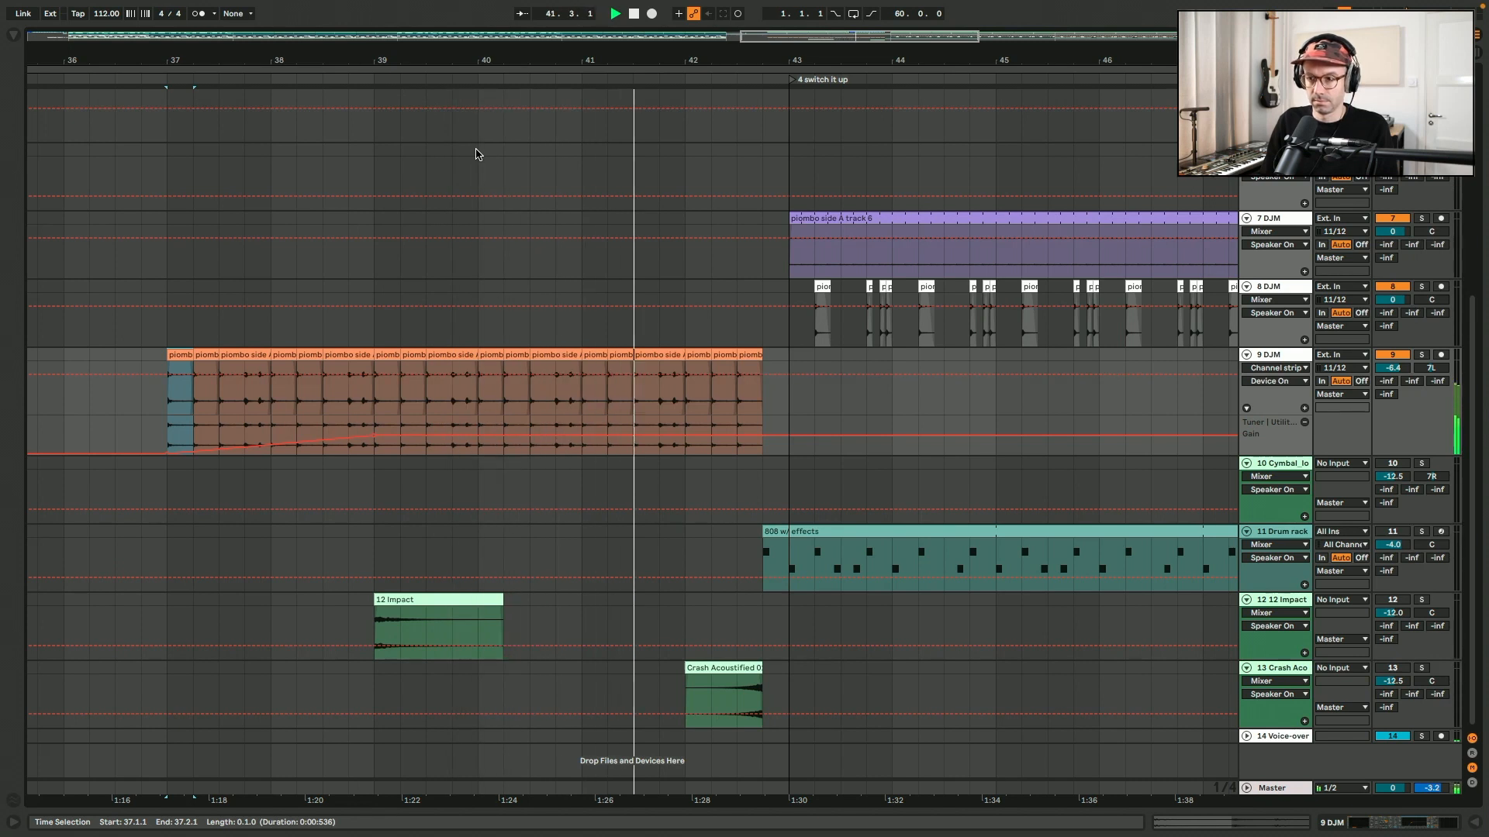
key("shift+Tab")
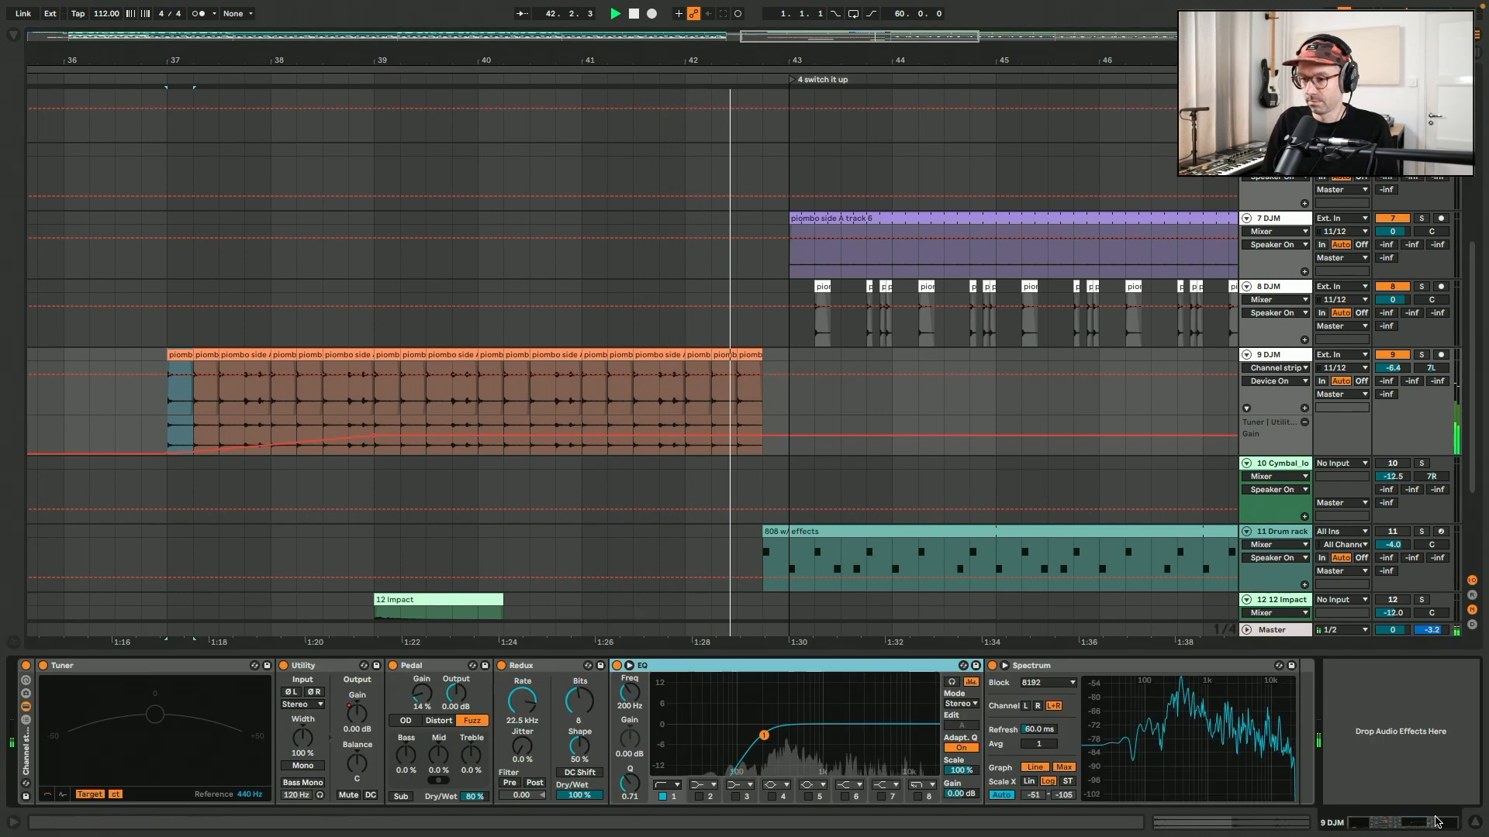
key("space")
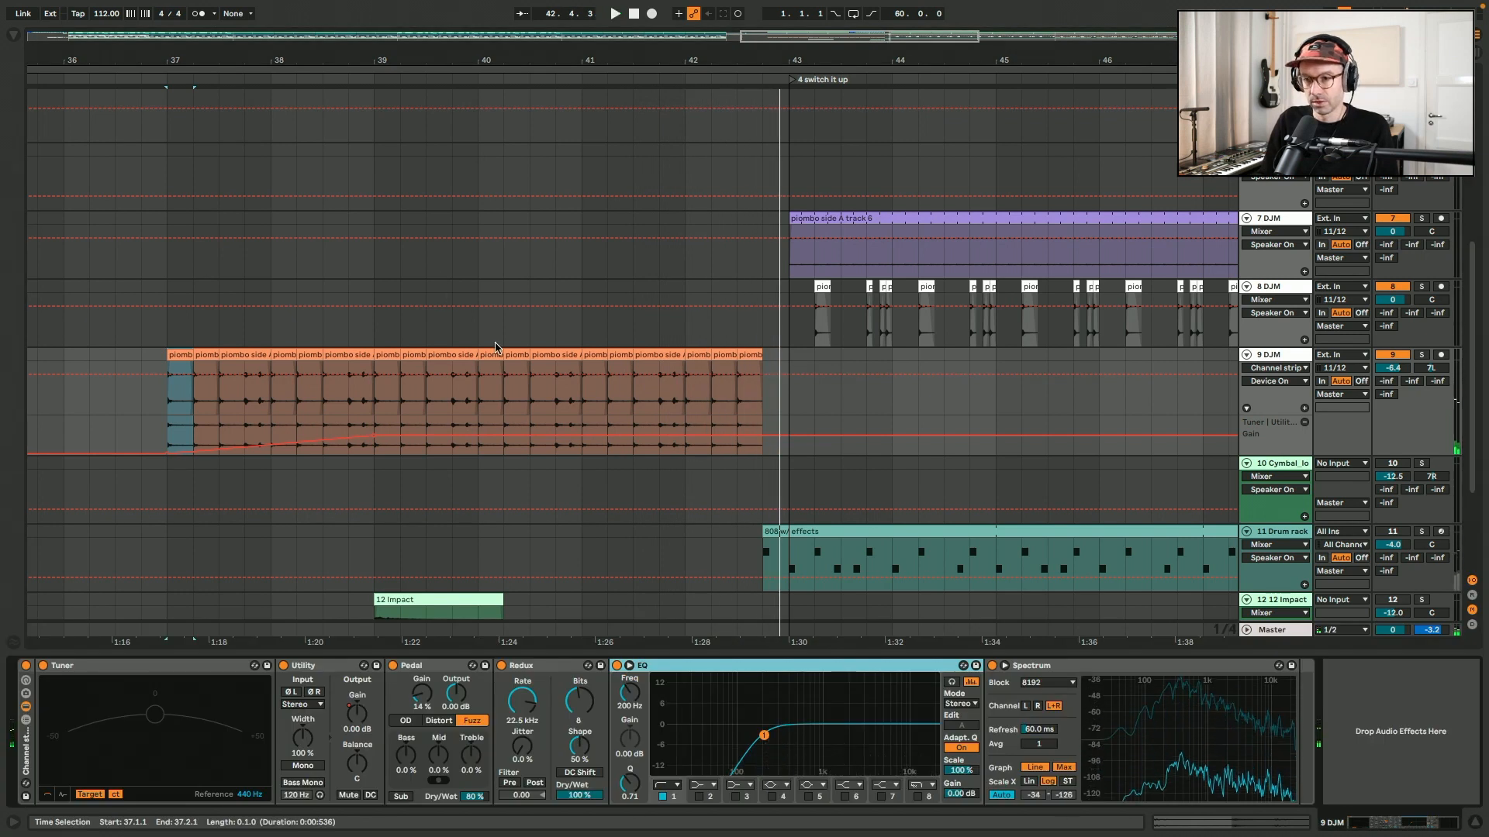
- Compare the BPM and pitch settings of the orange clip at 39.2 with the white and purple 9 DJM clips around bar 32
double_click(414, 356)
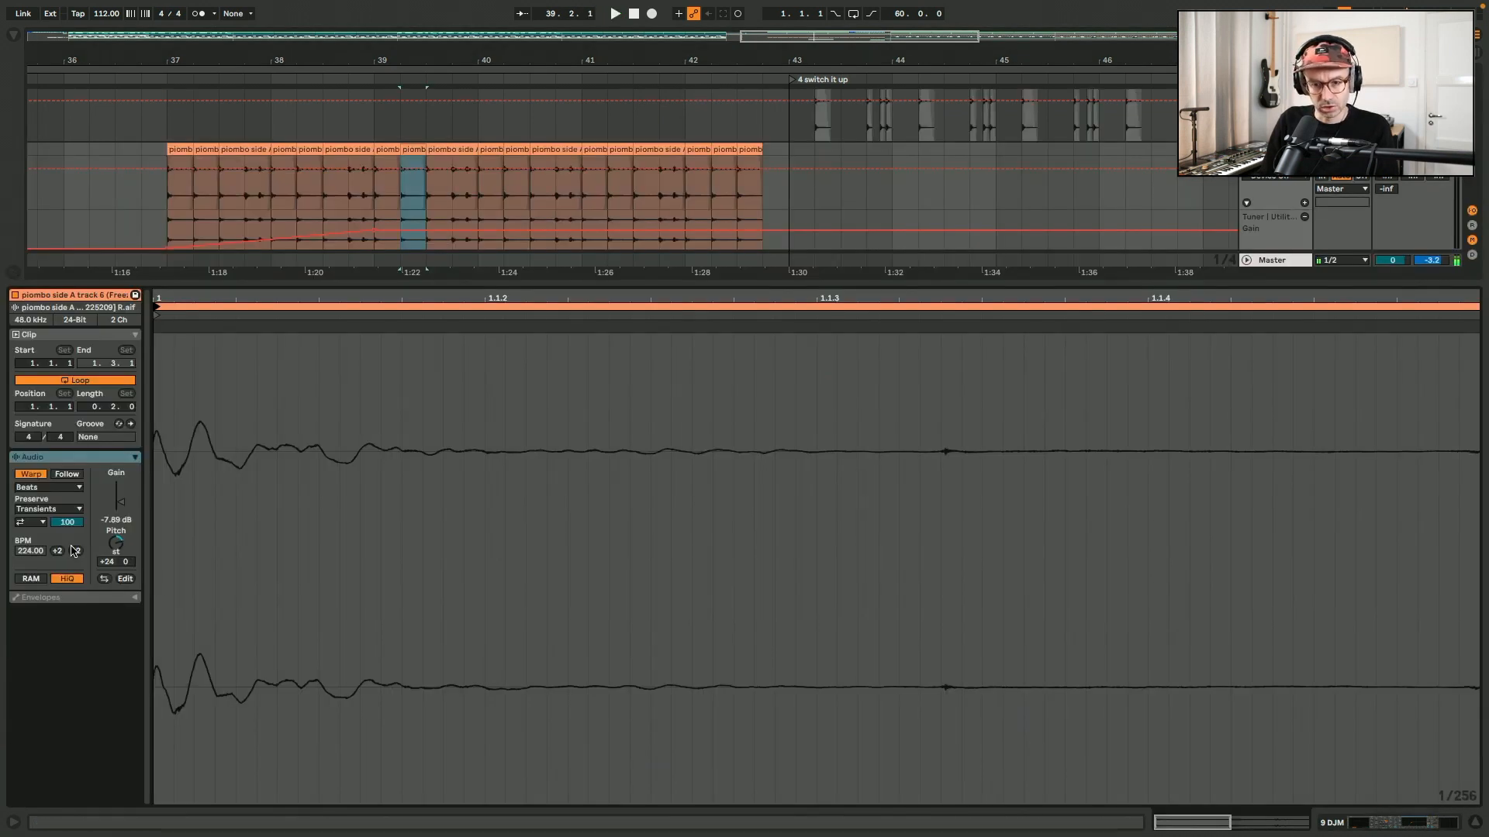
scroll(204, 244, "left", 10)
left_click(222, 150)
left_click(248, 150)
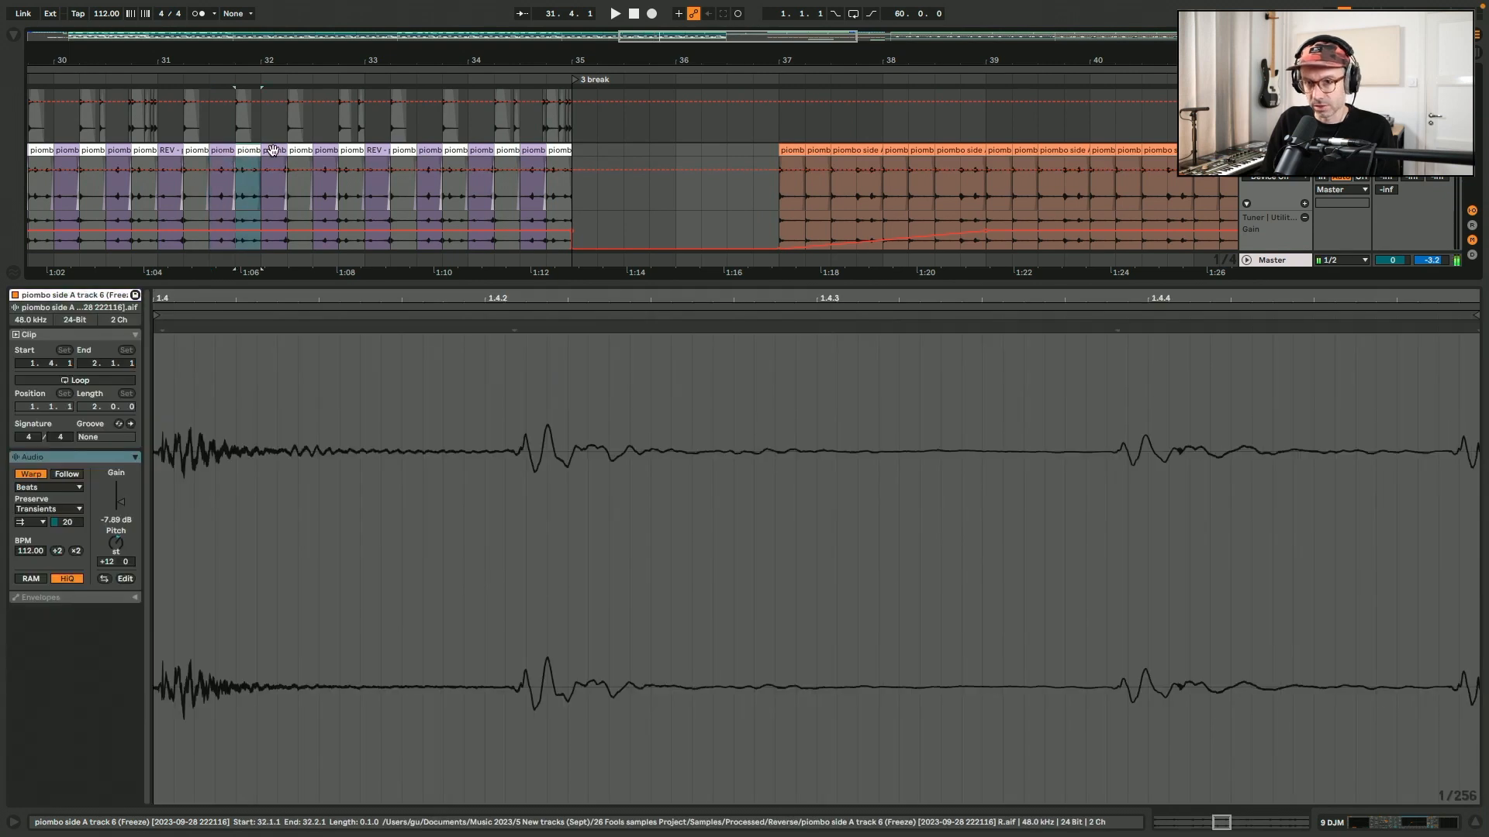
left_click(268, 150)
scroll(269, 149, "right", 6)
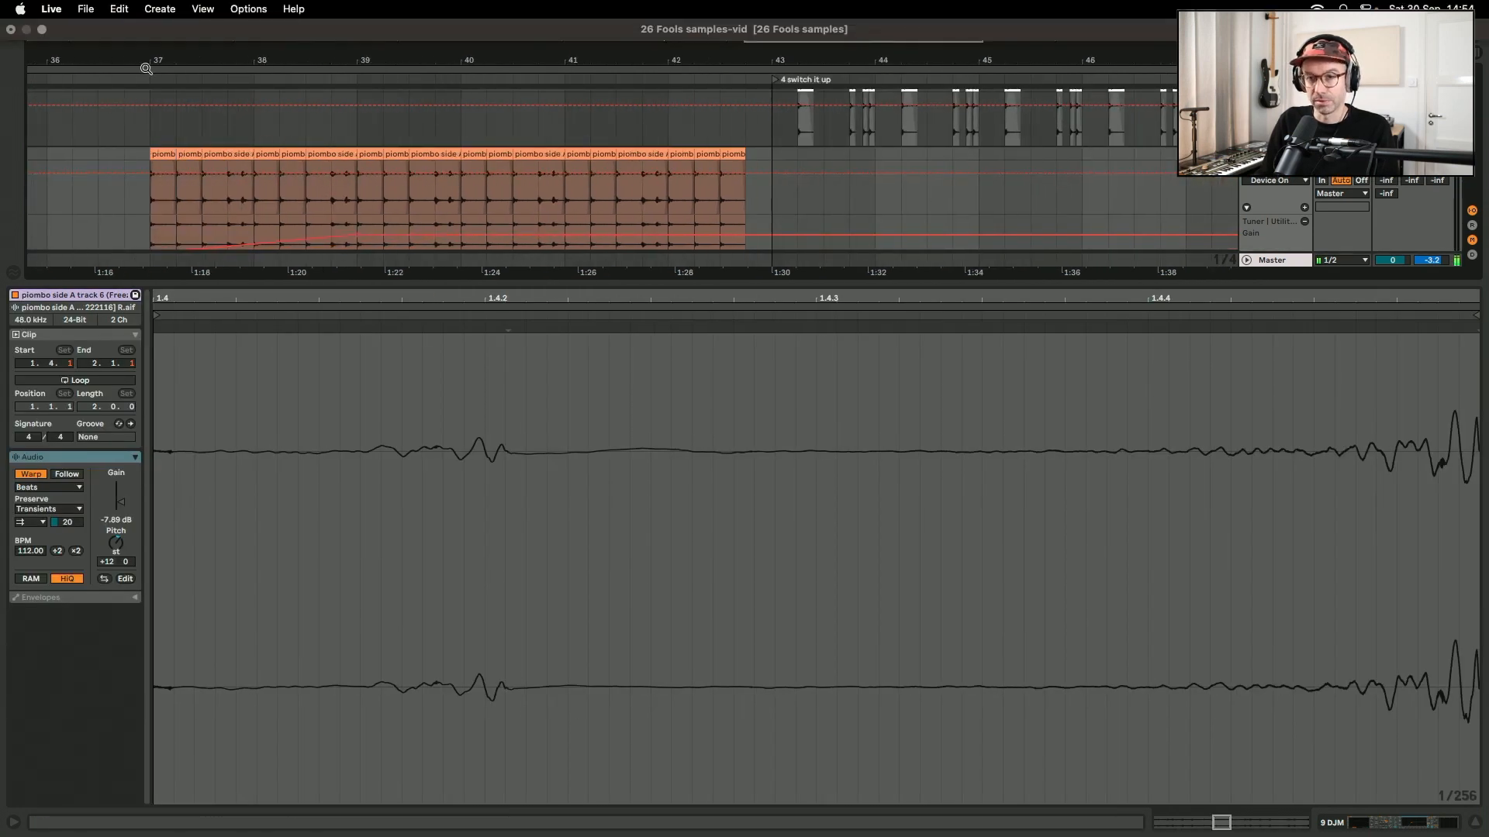
- Halve the orange bar 39 clip's tempo to 112 BPM, audition it from bar 39, and double it back to 224 BPM
left_click(371, 152)
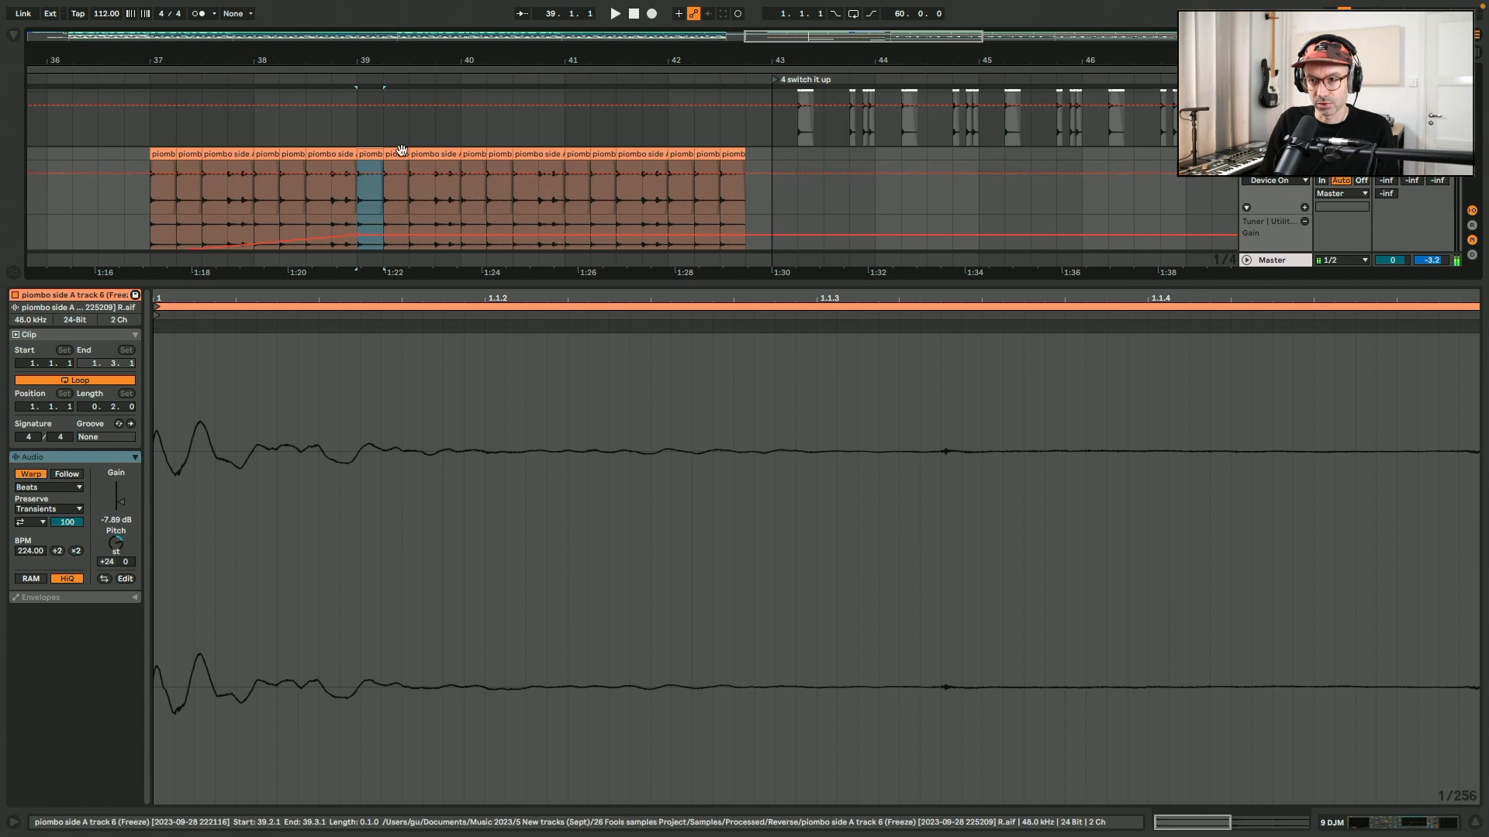
left_click(56, 552)
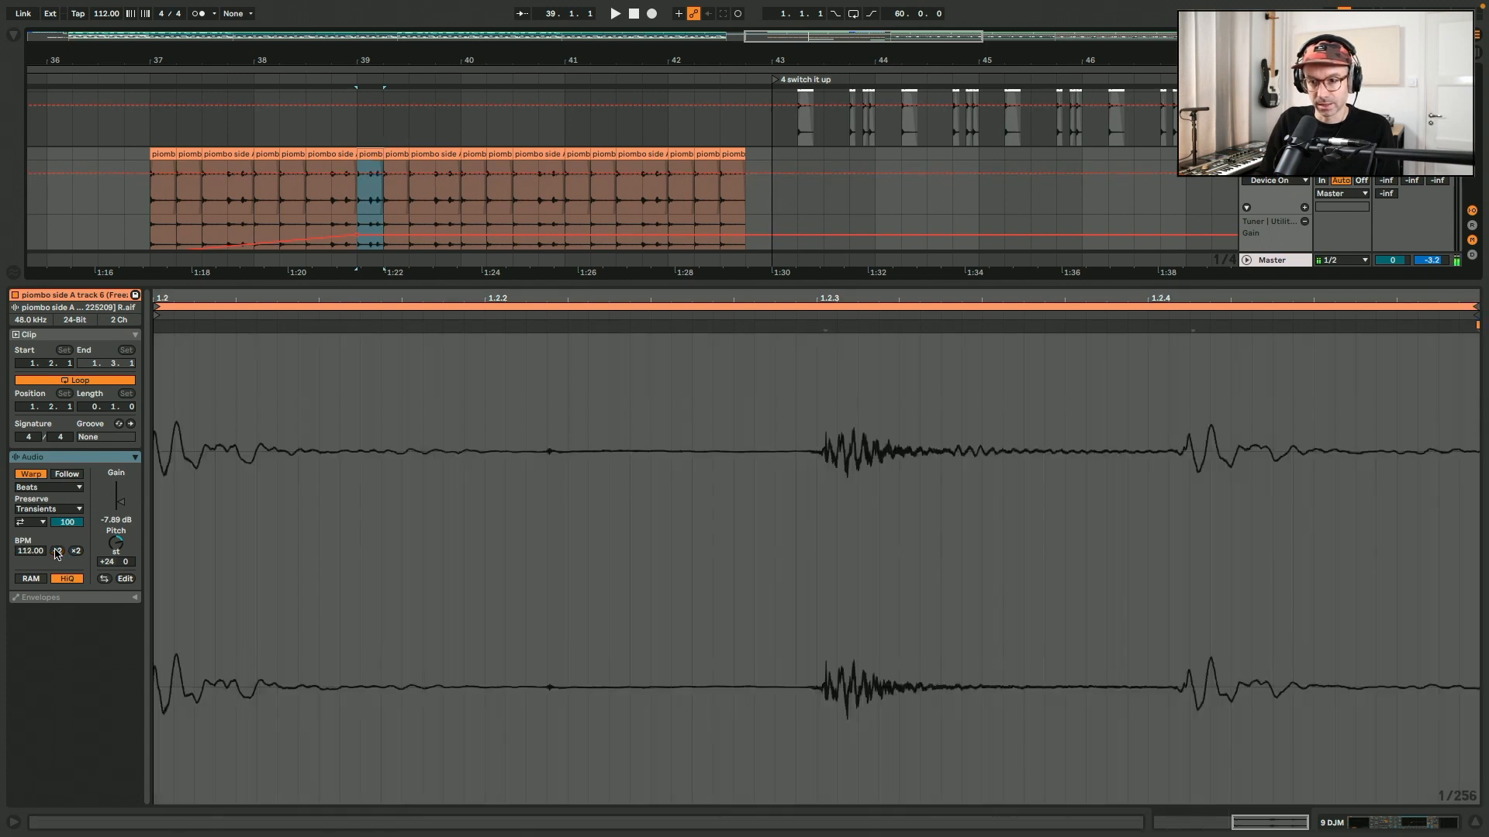
key("space")
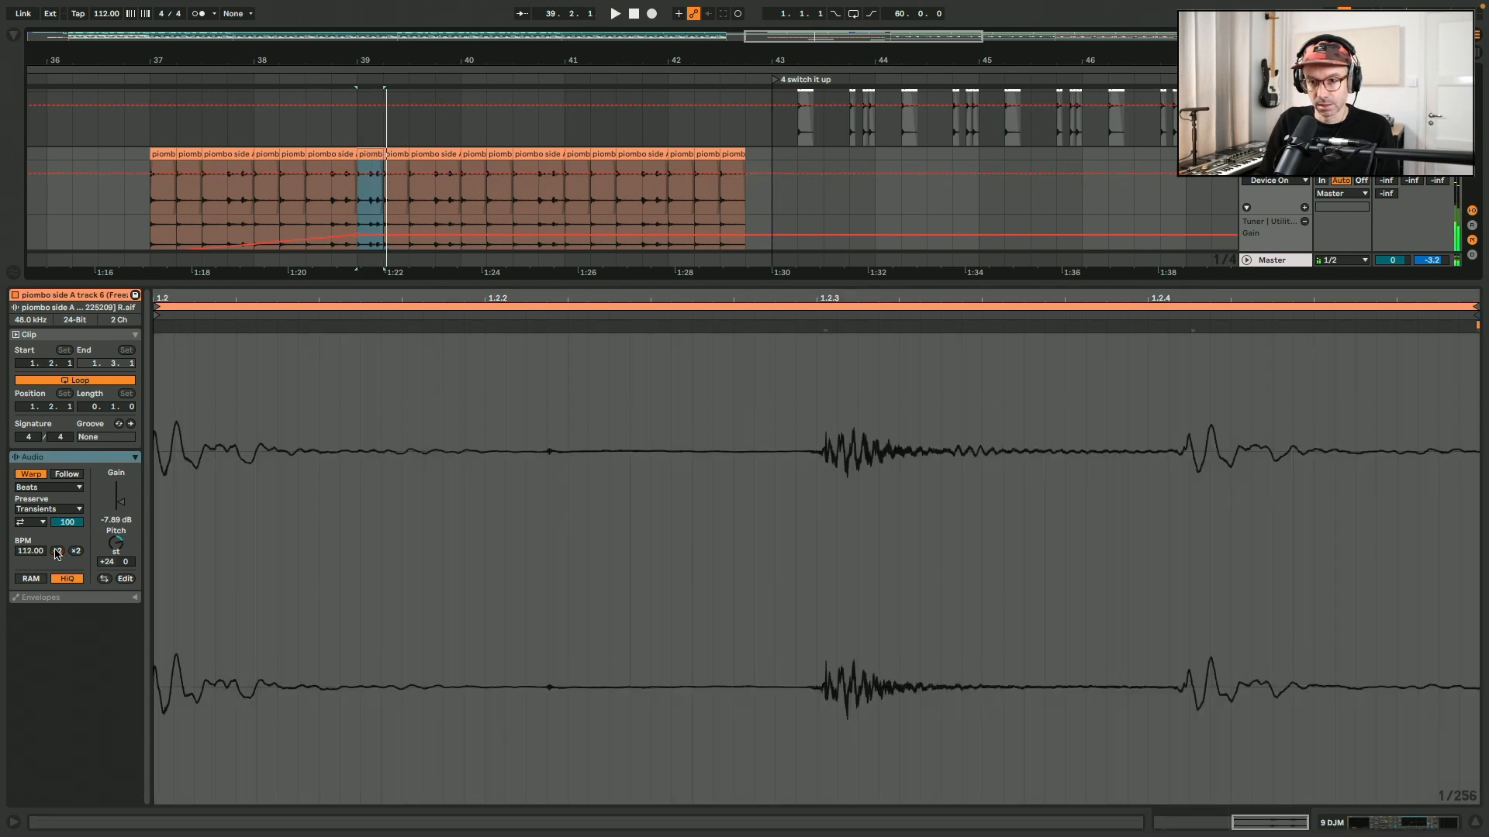
key("space")
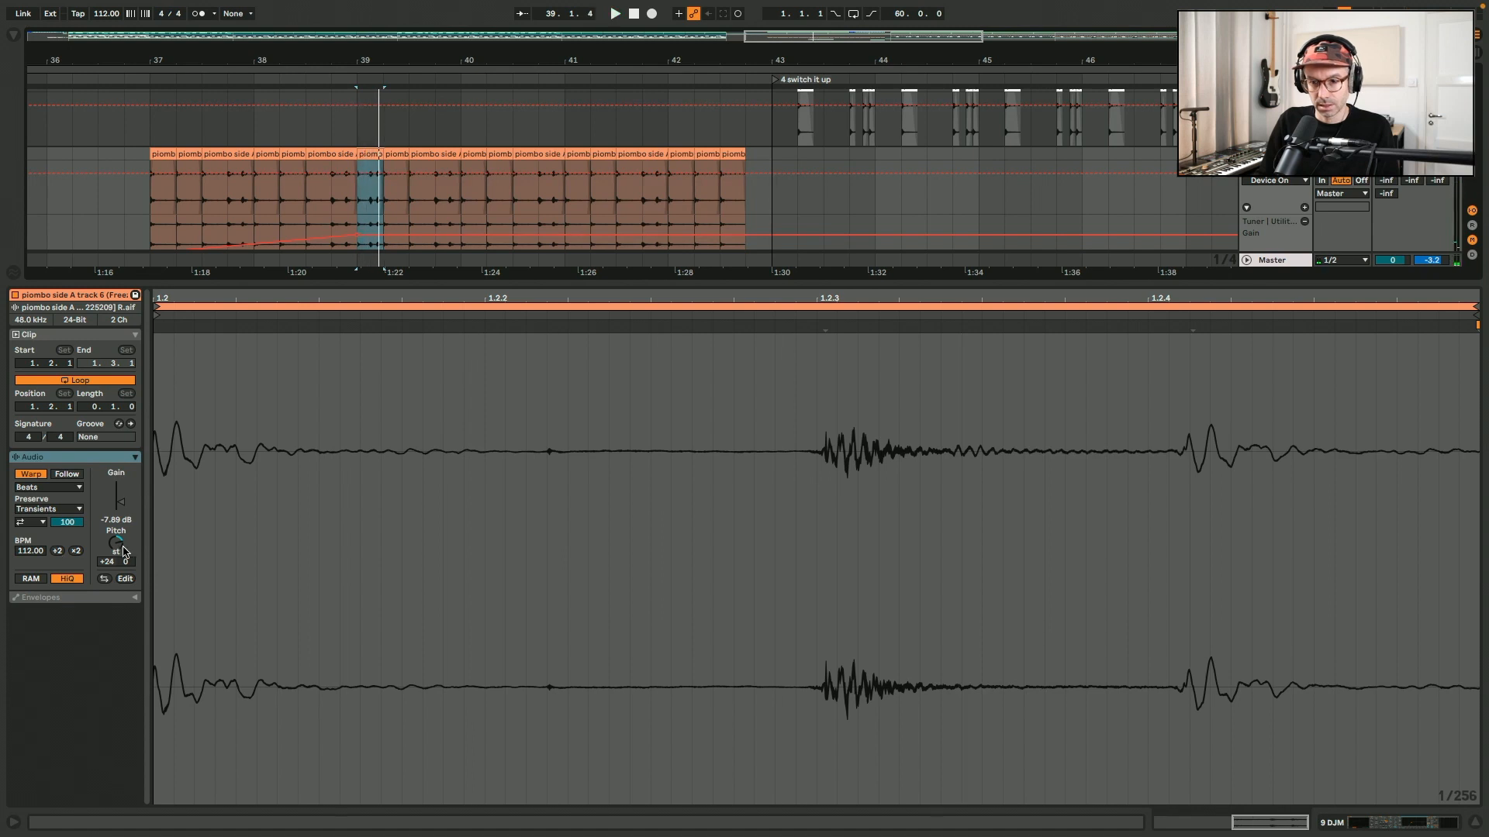
left_click(120, 547)
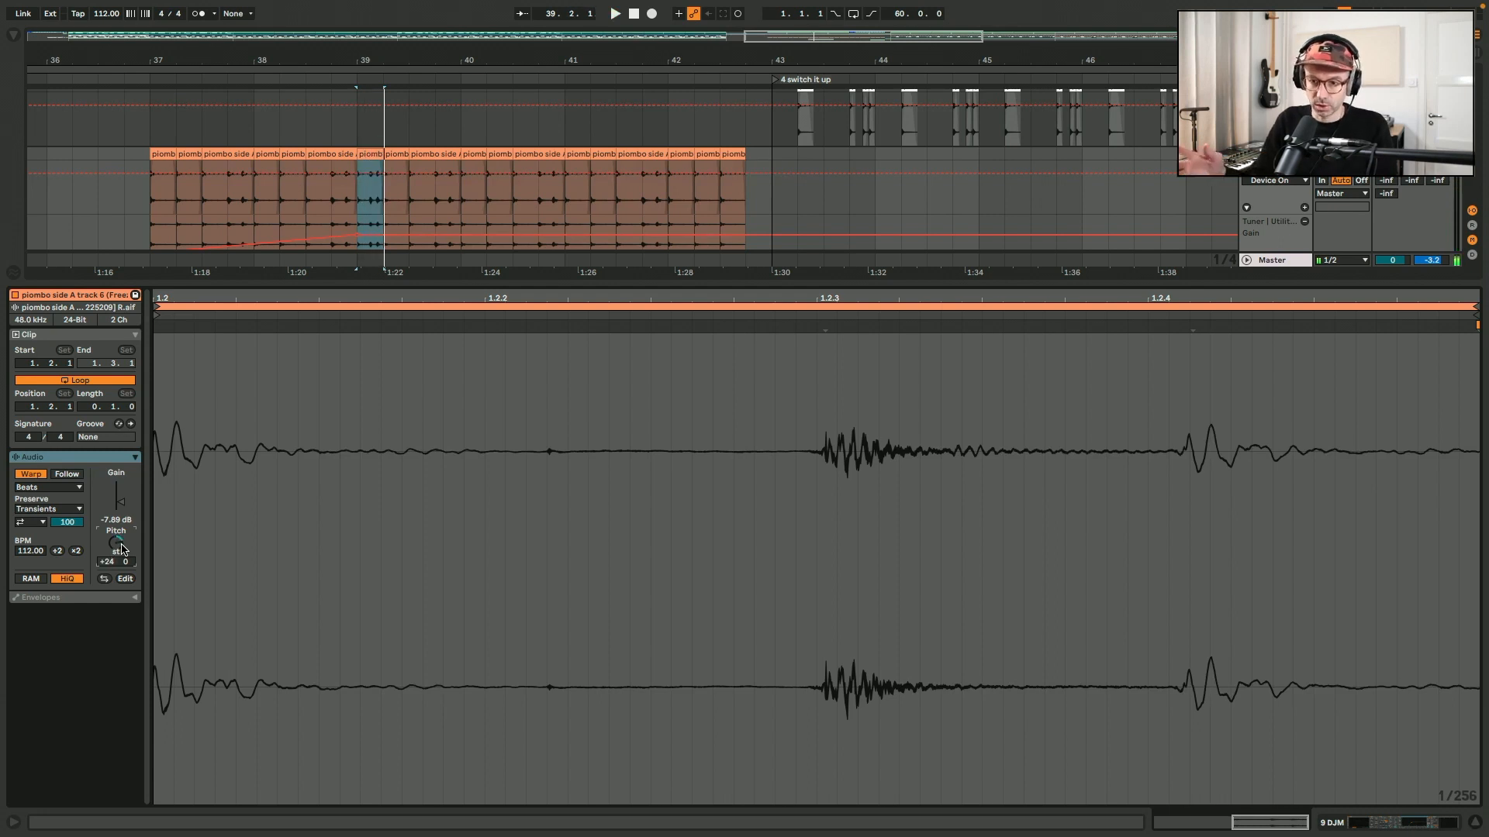
left_click(77, 552)
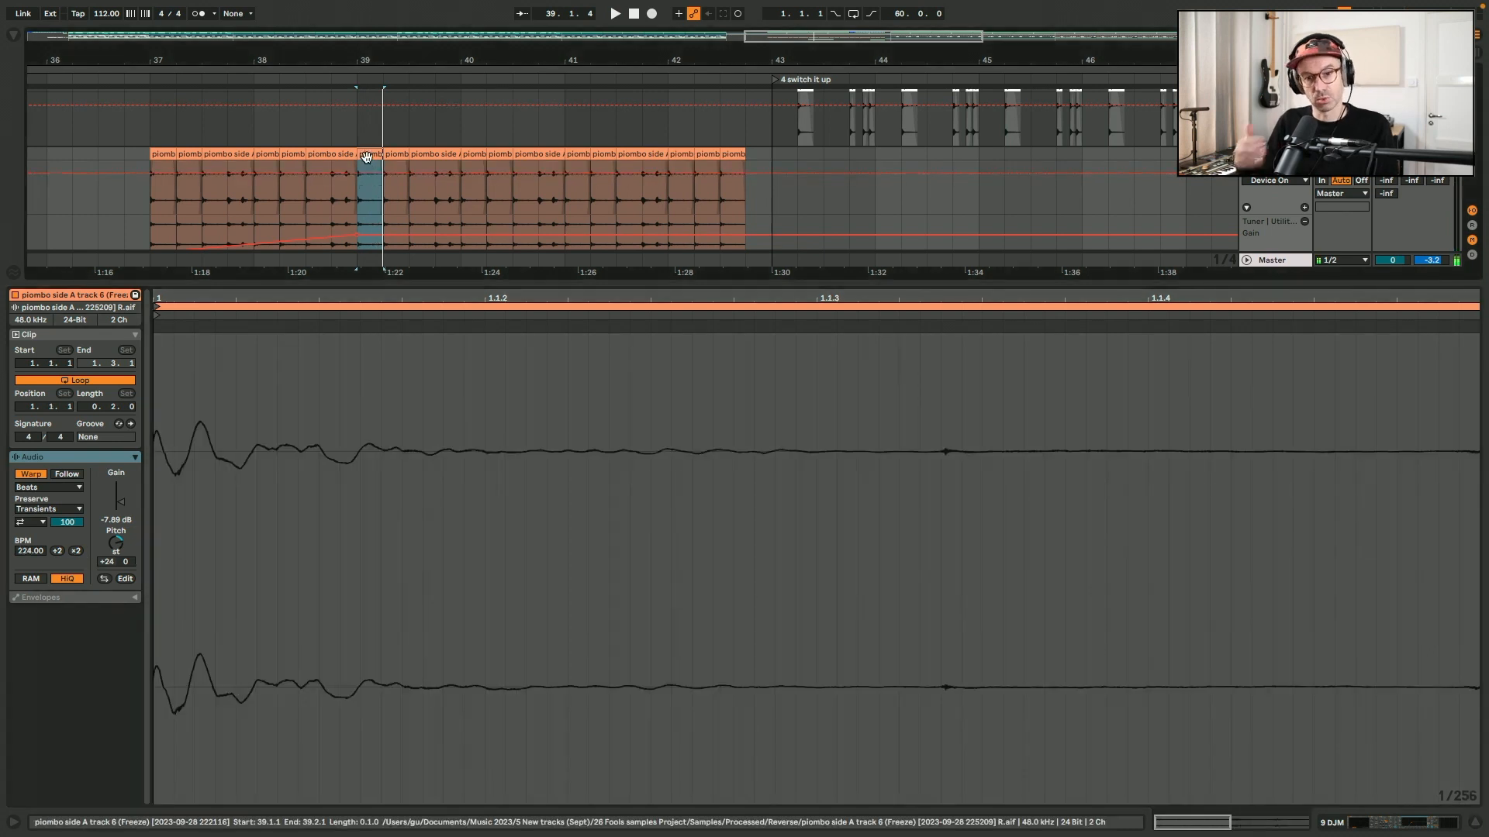
- Play the orange 9 DJM part from bar 39, hiding the clip view to show the full arrangement
key("space")
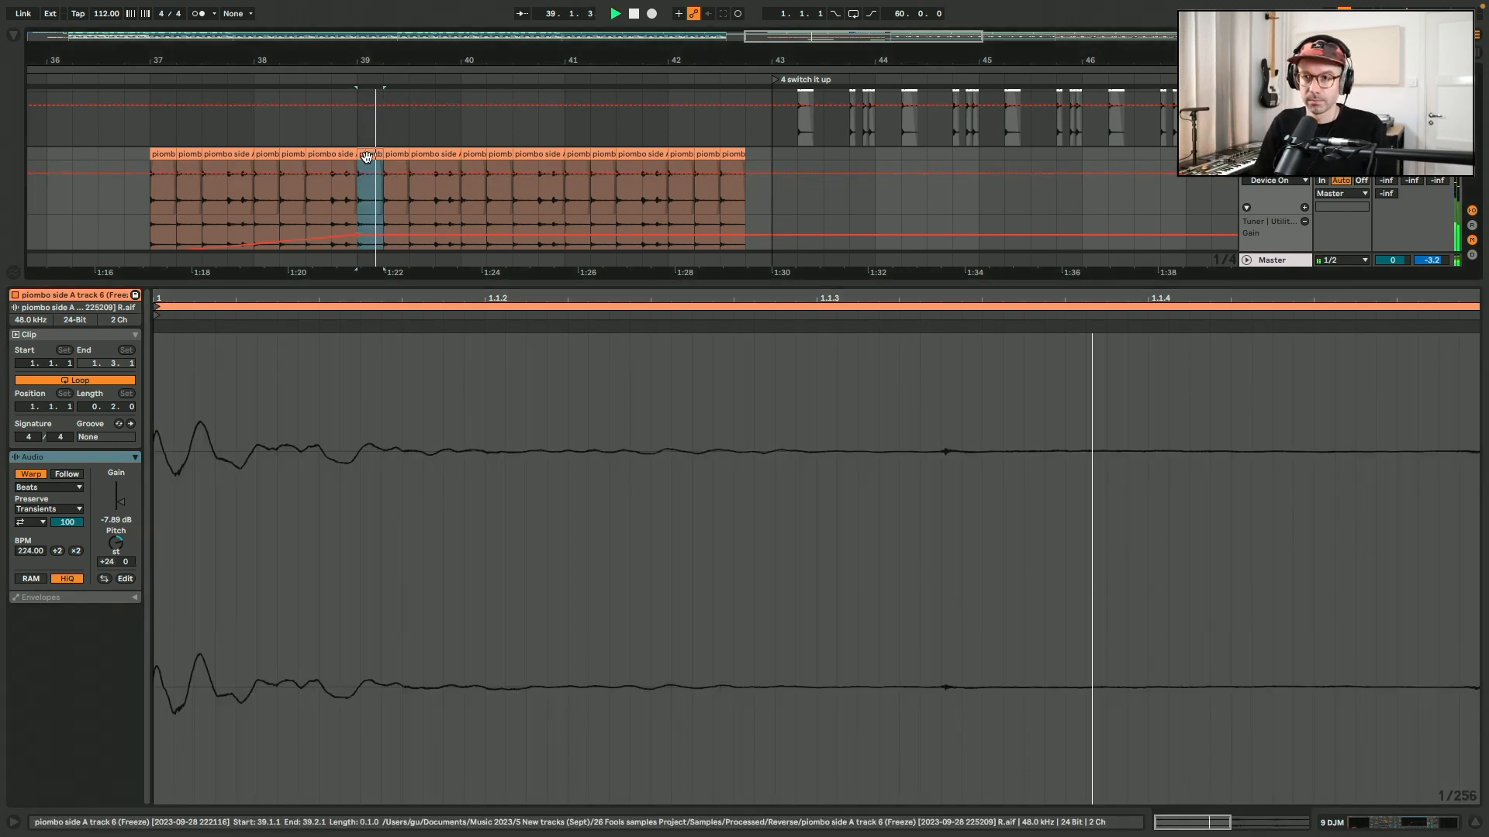
key("space")
double_click(367, 157)
key("space")
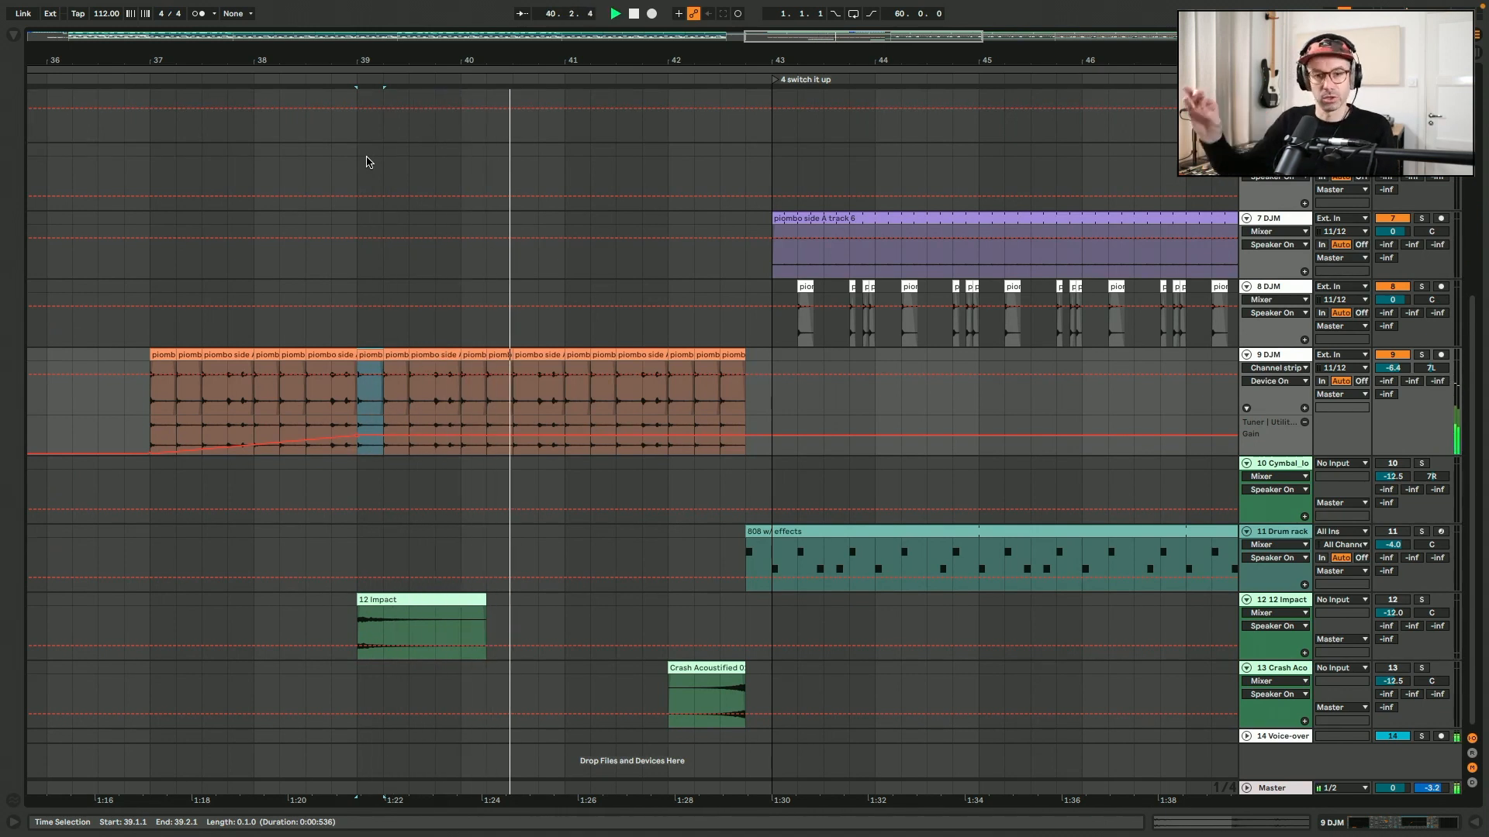
- Stop playback and place the insert marker on 9 DJM at bar 51, the start of section 5
left_click(822, 407)
key("minus")
key("minus")
key("minus")
scroll(819, 407, "right", 5)
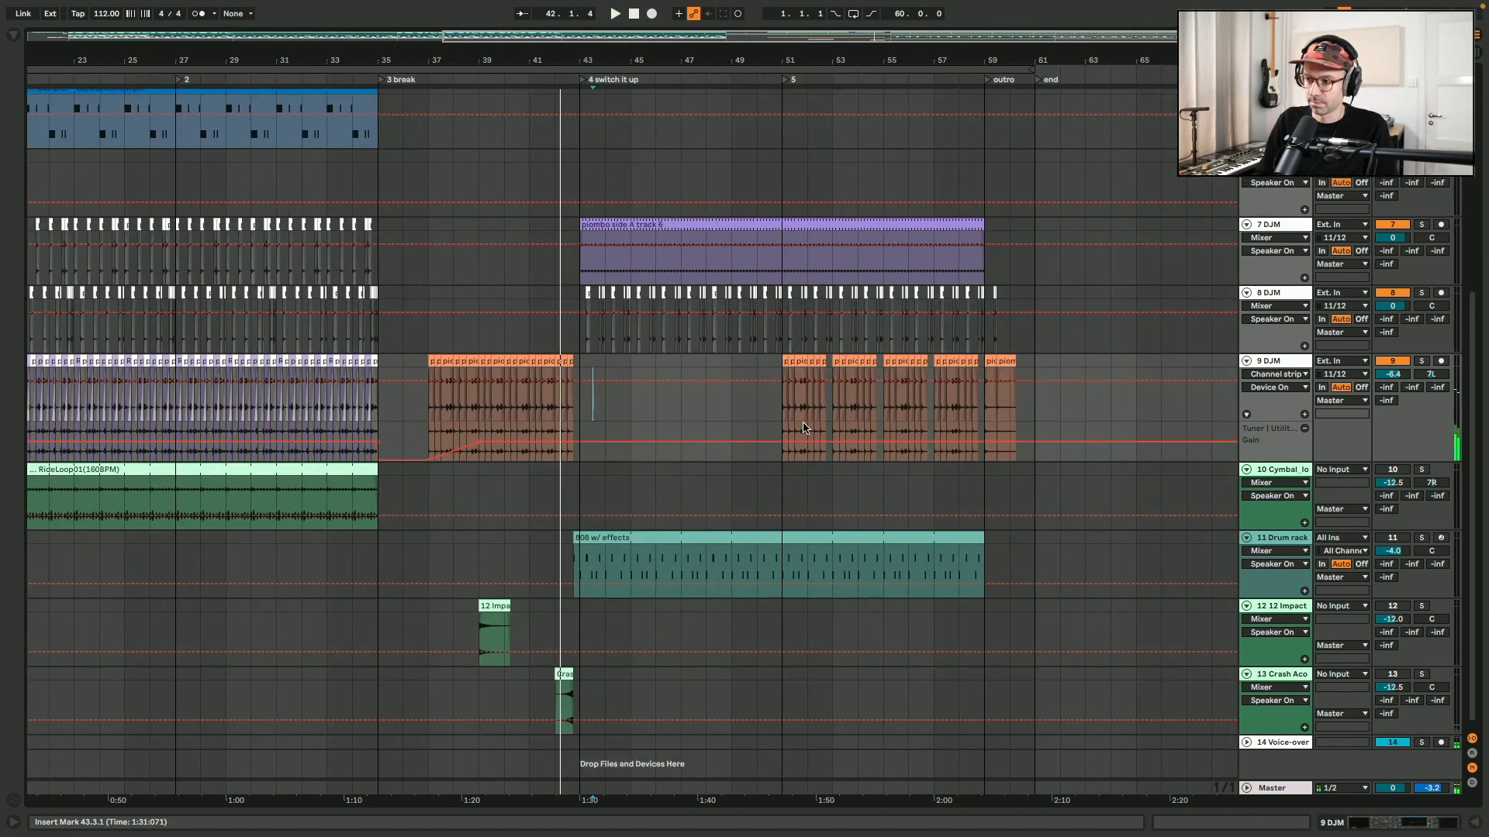
key("space")
left_click(779, 419)
- Play 9 DJM from bar 51 with tracks 7 and 8 muted, and again with 8 DJM reactivated
key("plus")
key("plus")
key("plus")
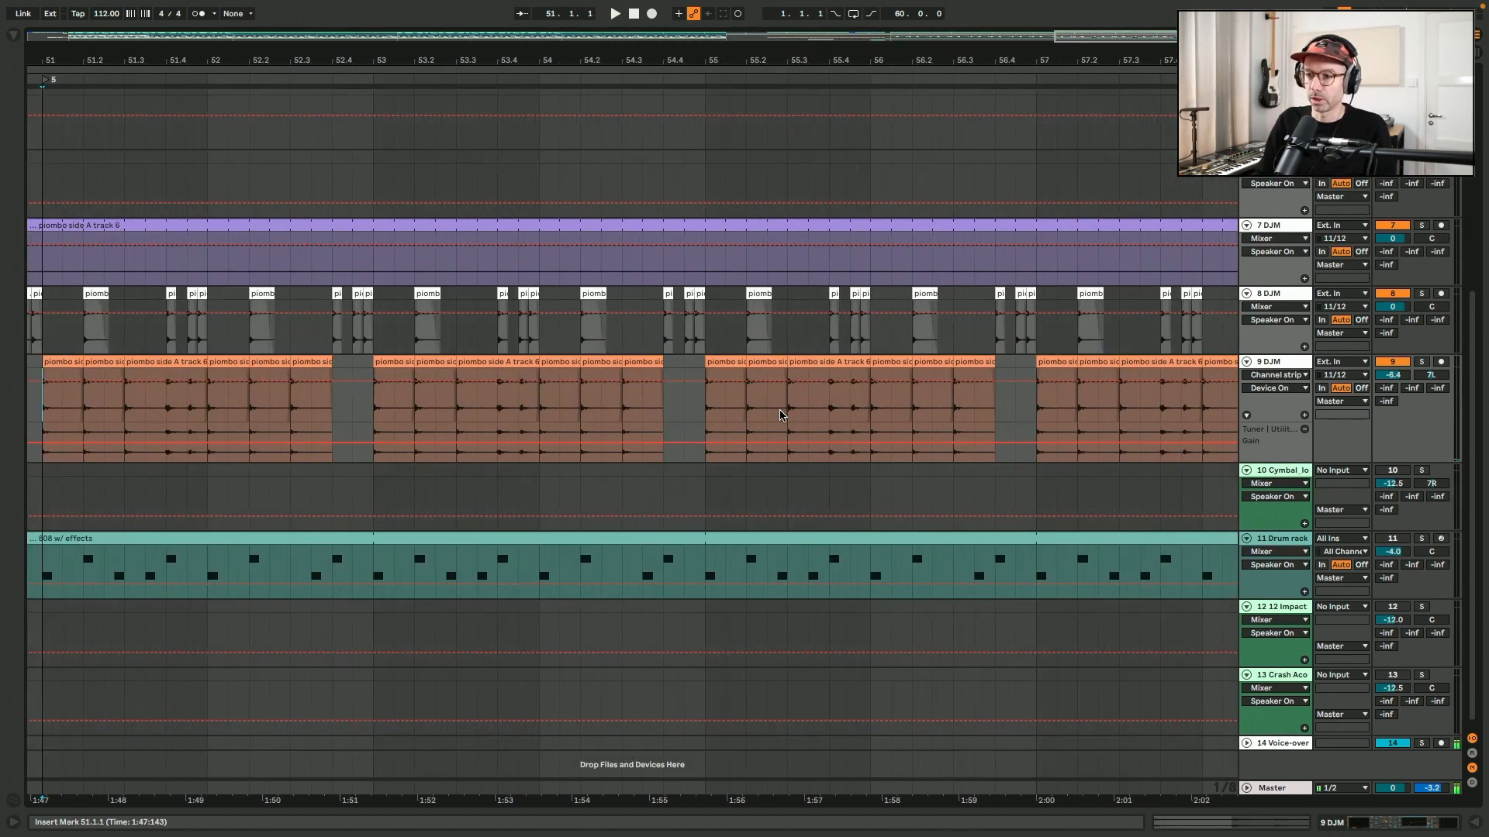
key("minus")
scroll(783, 416, "left", 4)
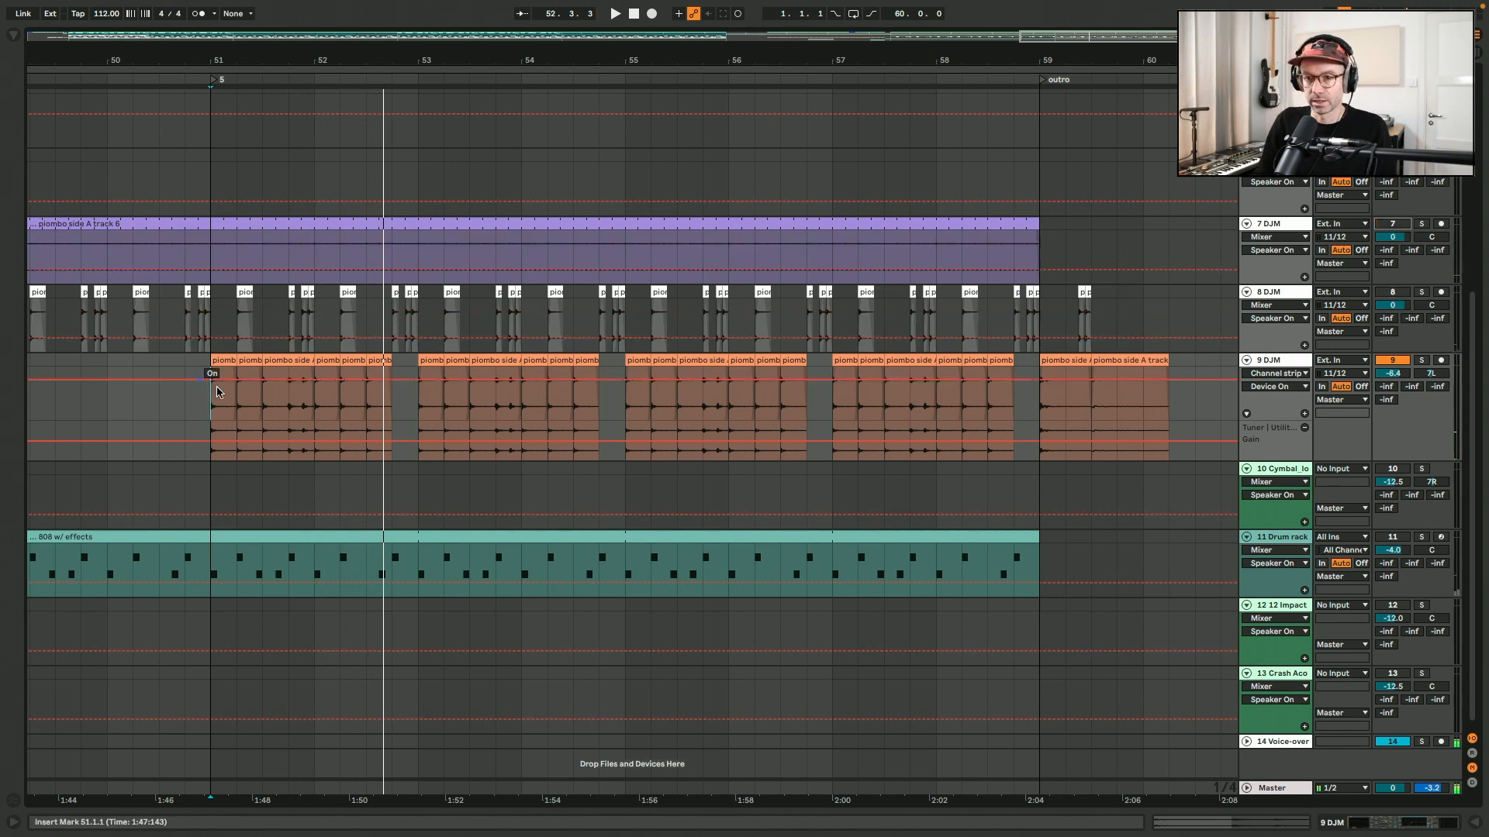
key("space")
scroll(216, 403, "left", 10)
scroll(216, 402, "right", 10)
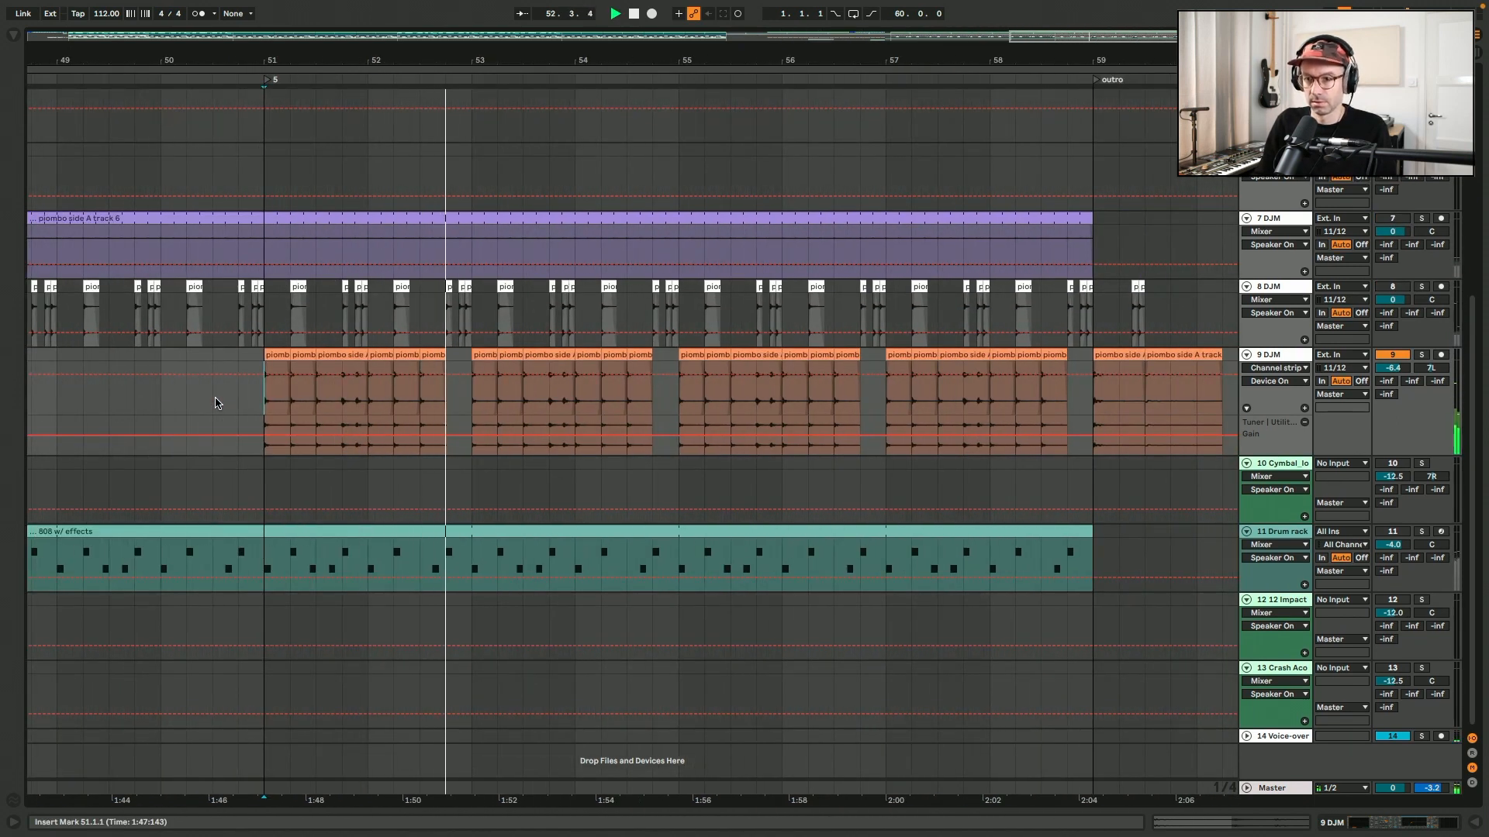
key("space")
left_click(266, 328)
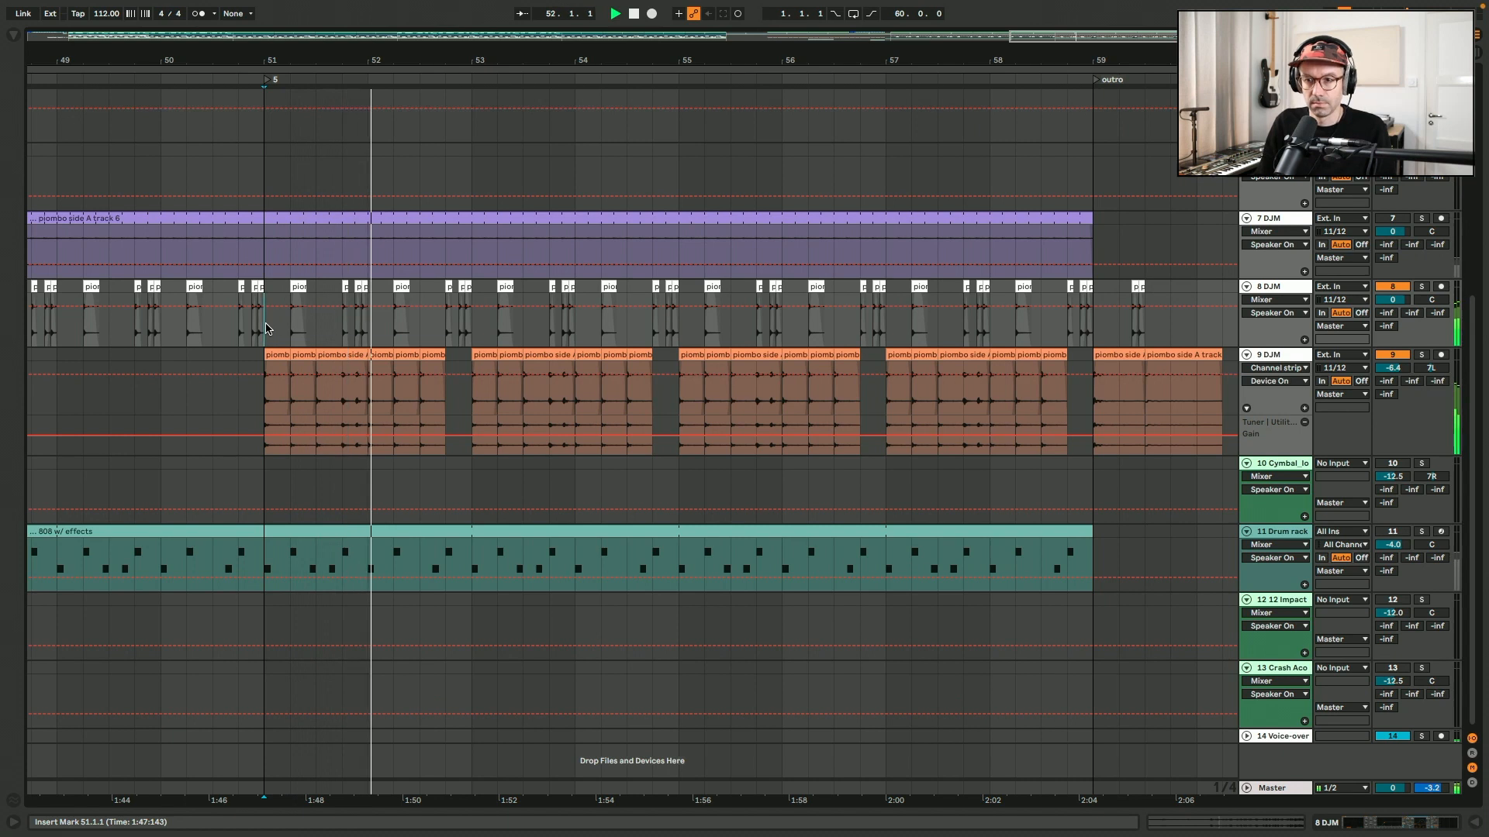
key("space")
- Open the purple 7 DJM clip to inspect its loop settings, and show the track's device chain
left_click(265, 234)
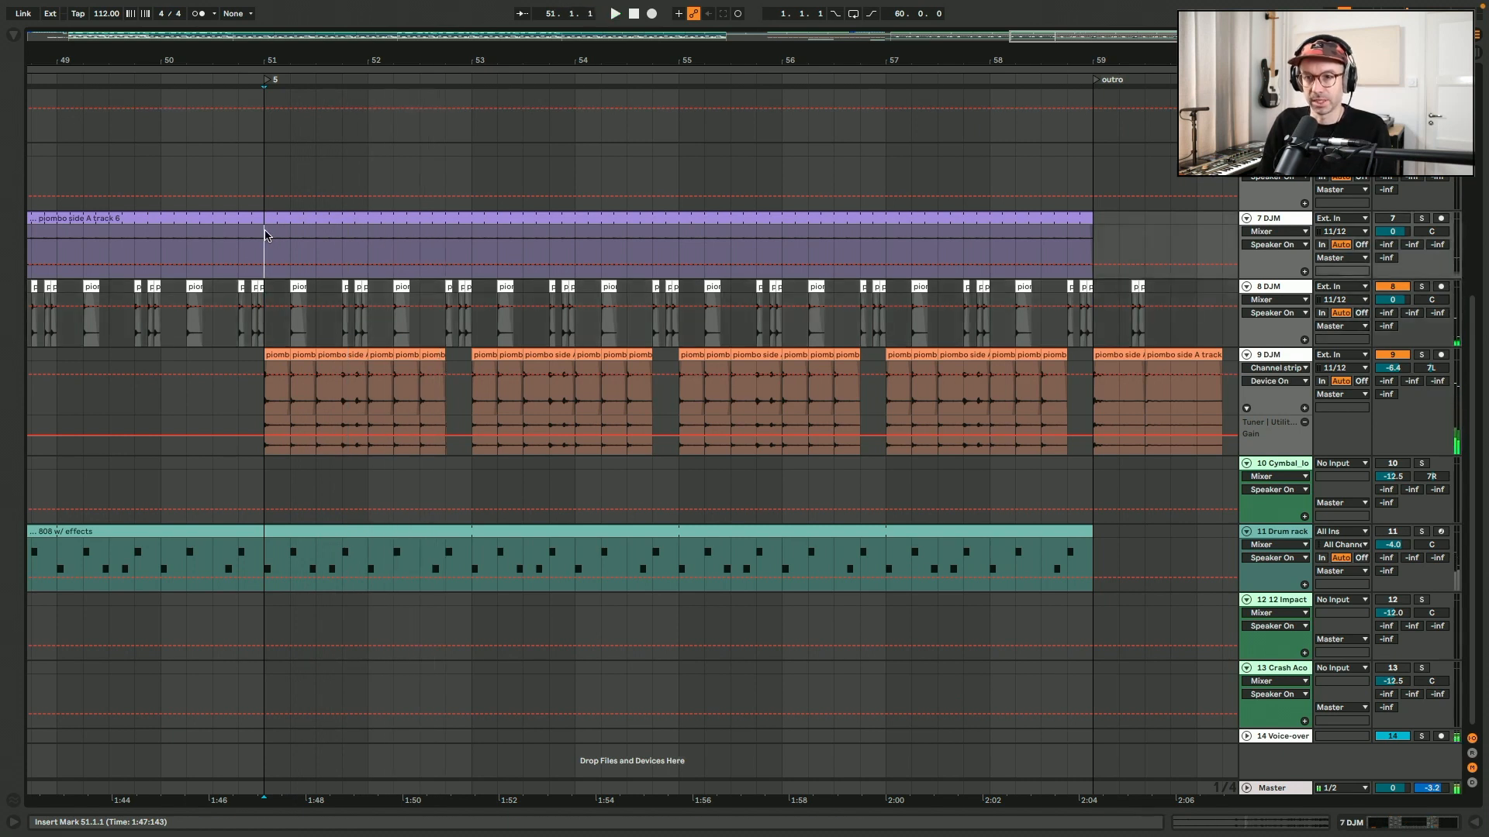
double_click(265, 234)
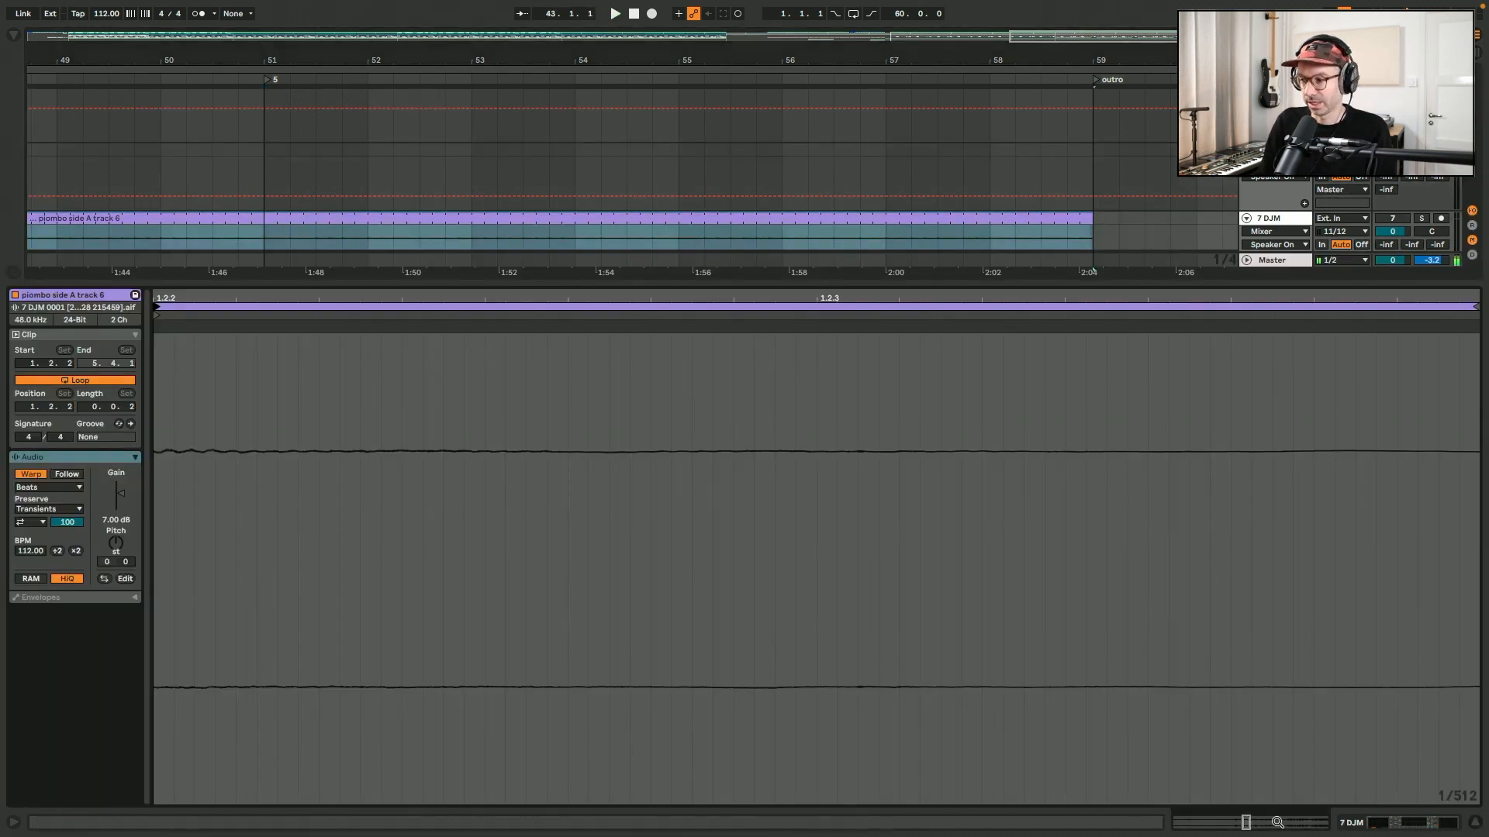
scroll(760, 449, "down", 5)
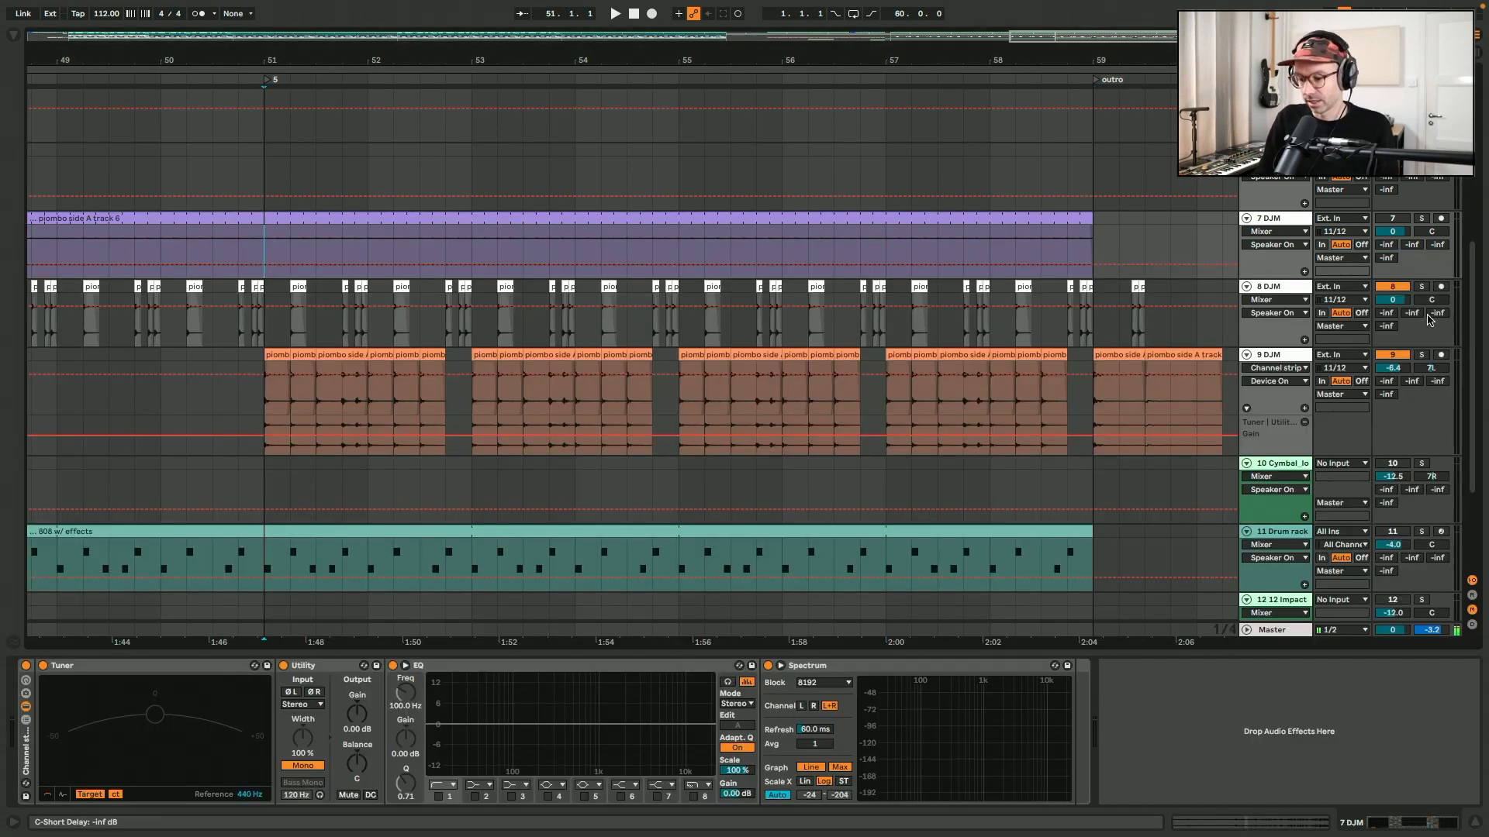
- Play 7 DJM from bar 51 with 8 and 9 DJM muted, and again with 8 DJM reactivated
key("F7")
key("F8")
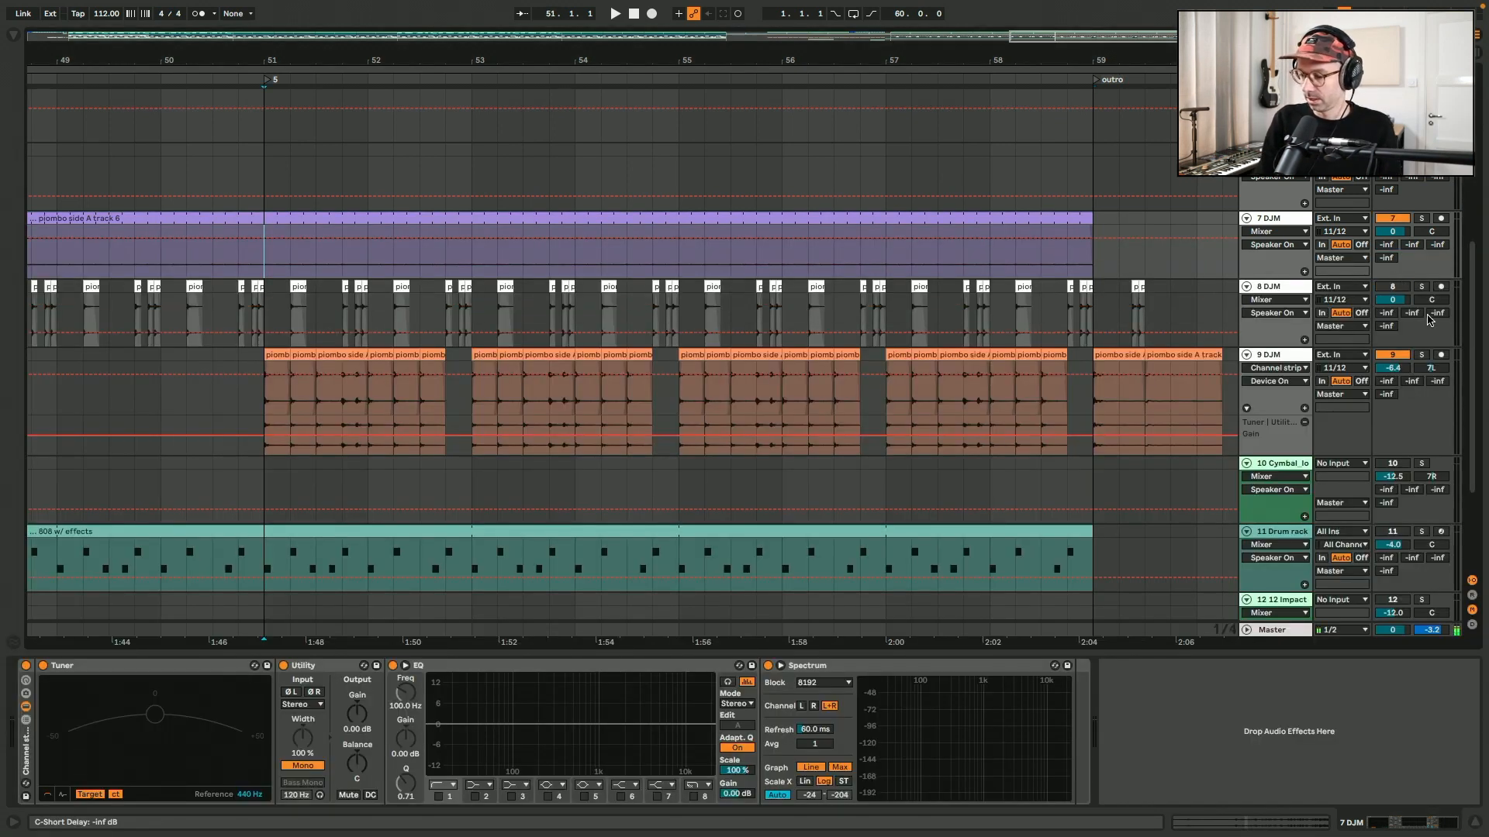
key("space")
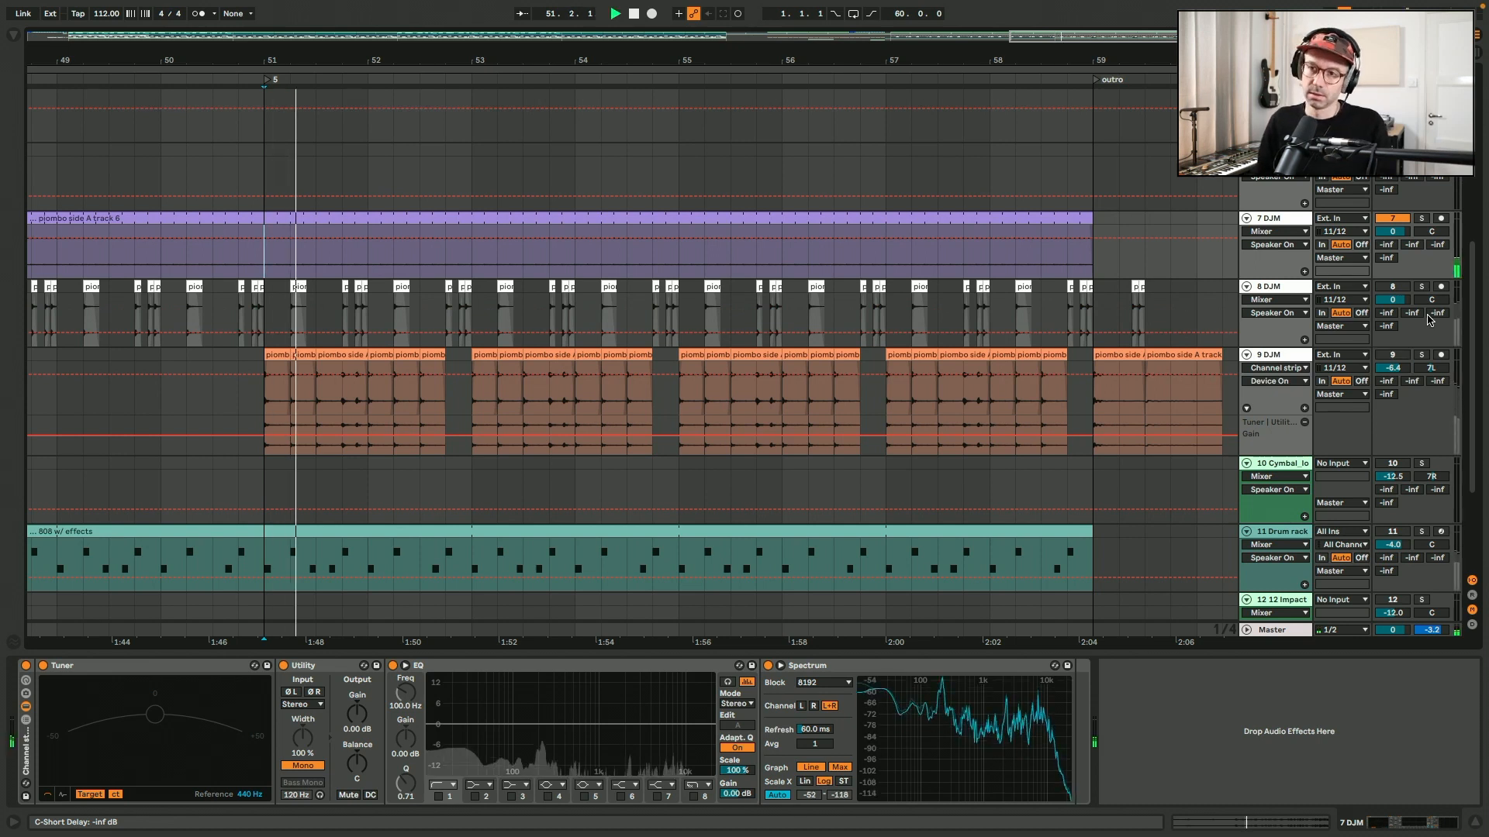
key("space")
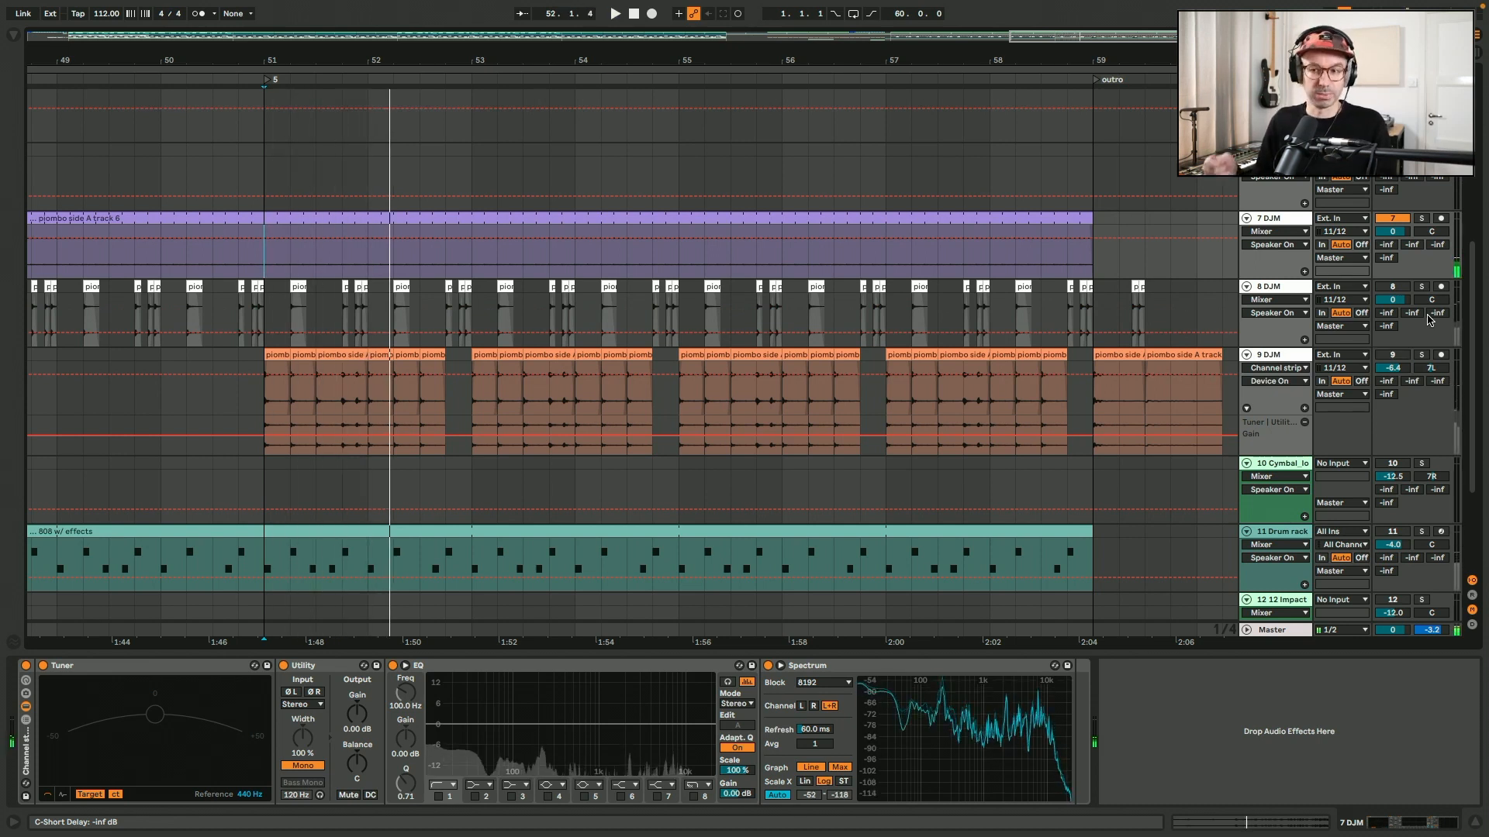
key("F8")
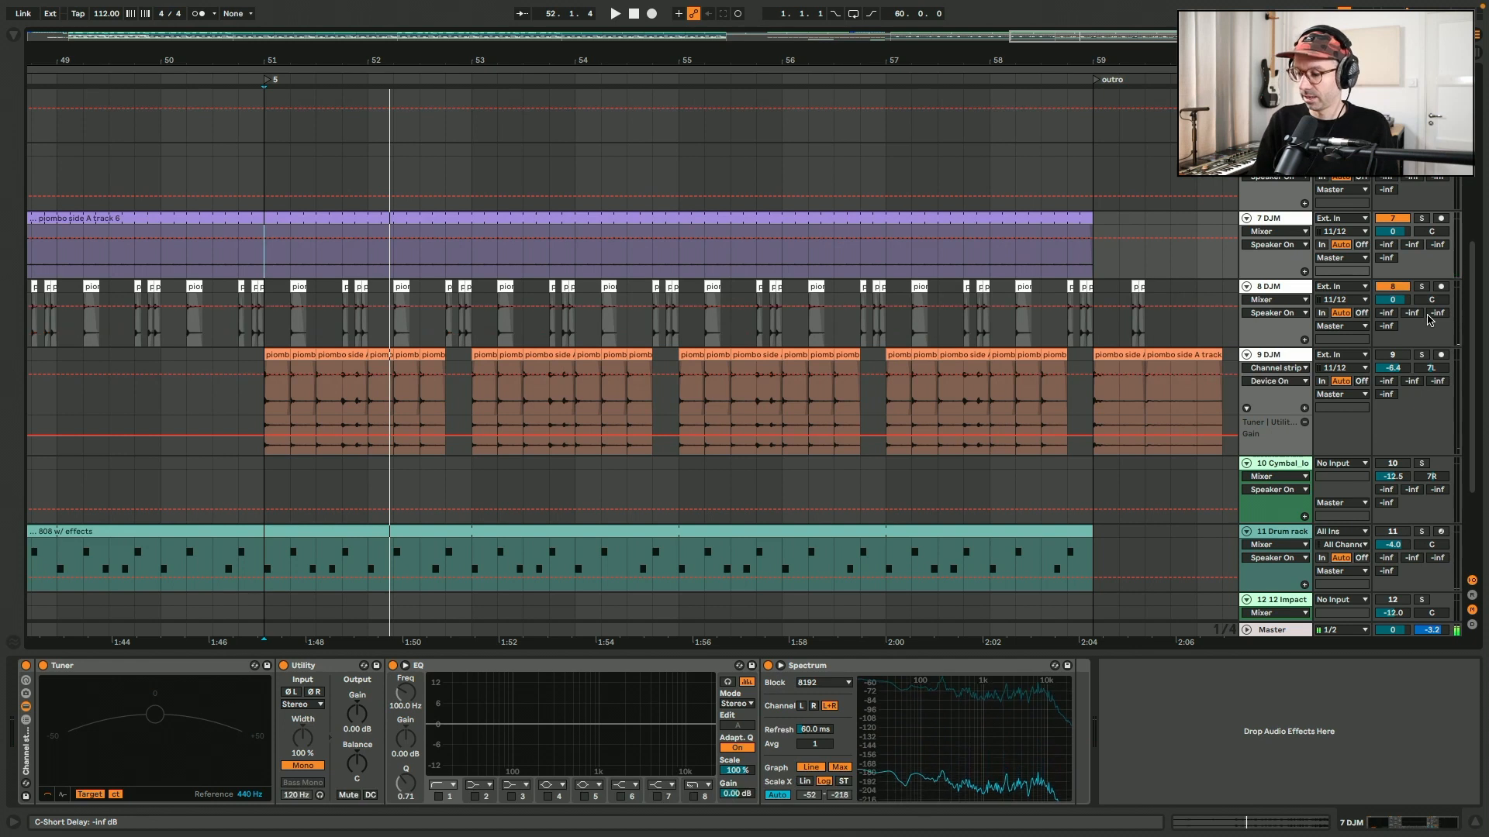
key("space")
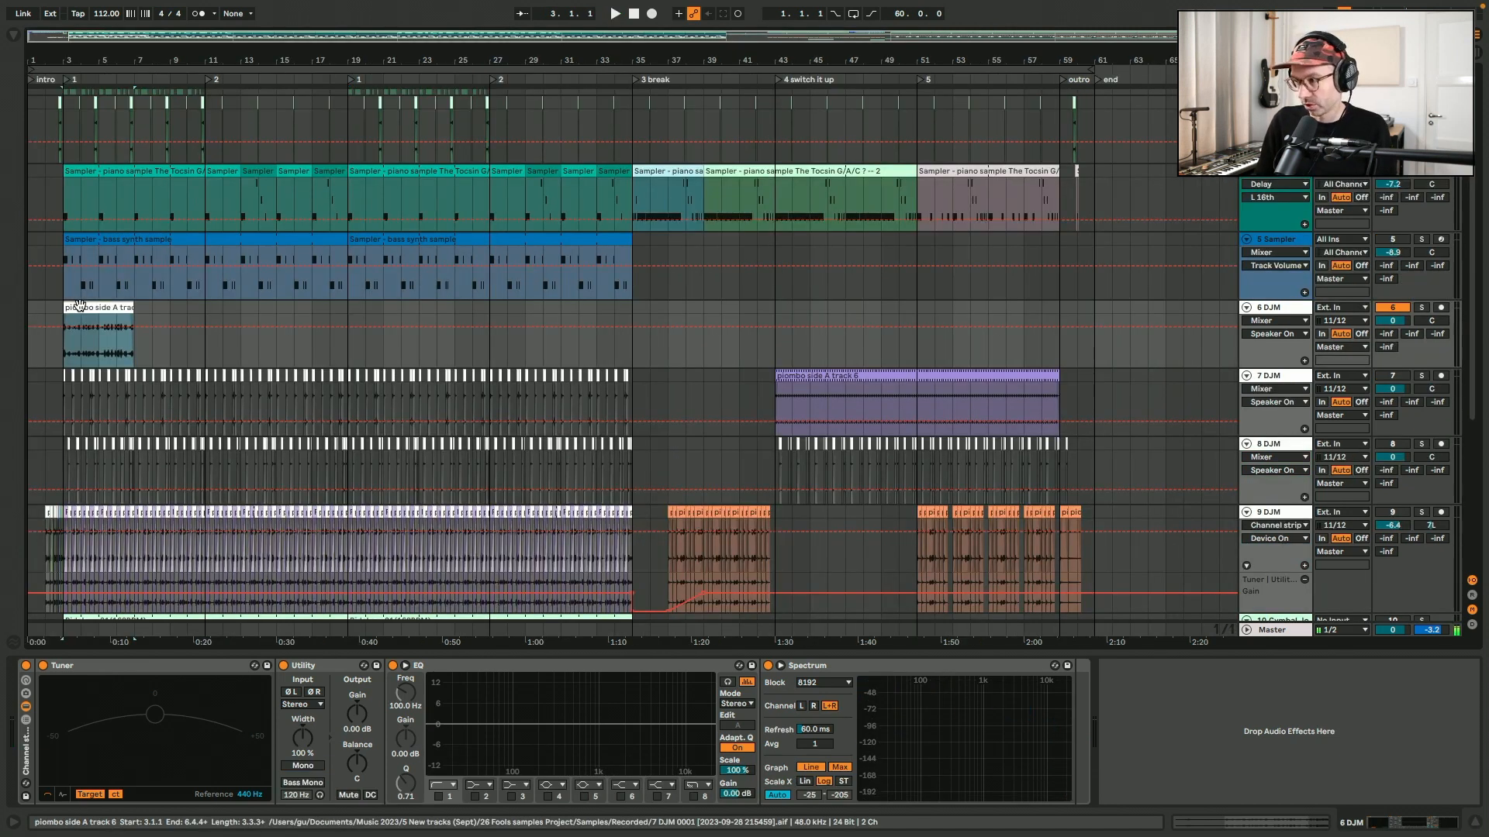
- Play the 6 DJM clip from bar 3 with 7, 8 and 9 DJM muted
scroll(80, 304, "down", 2)
key("space")
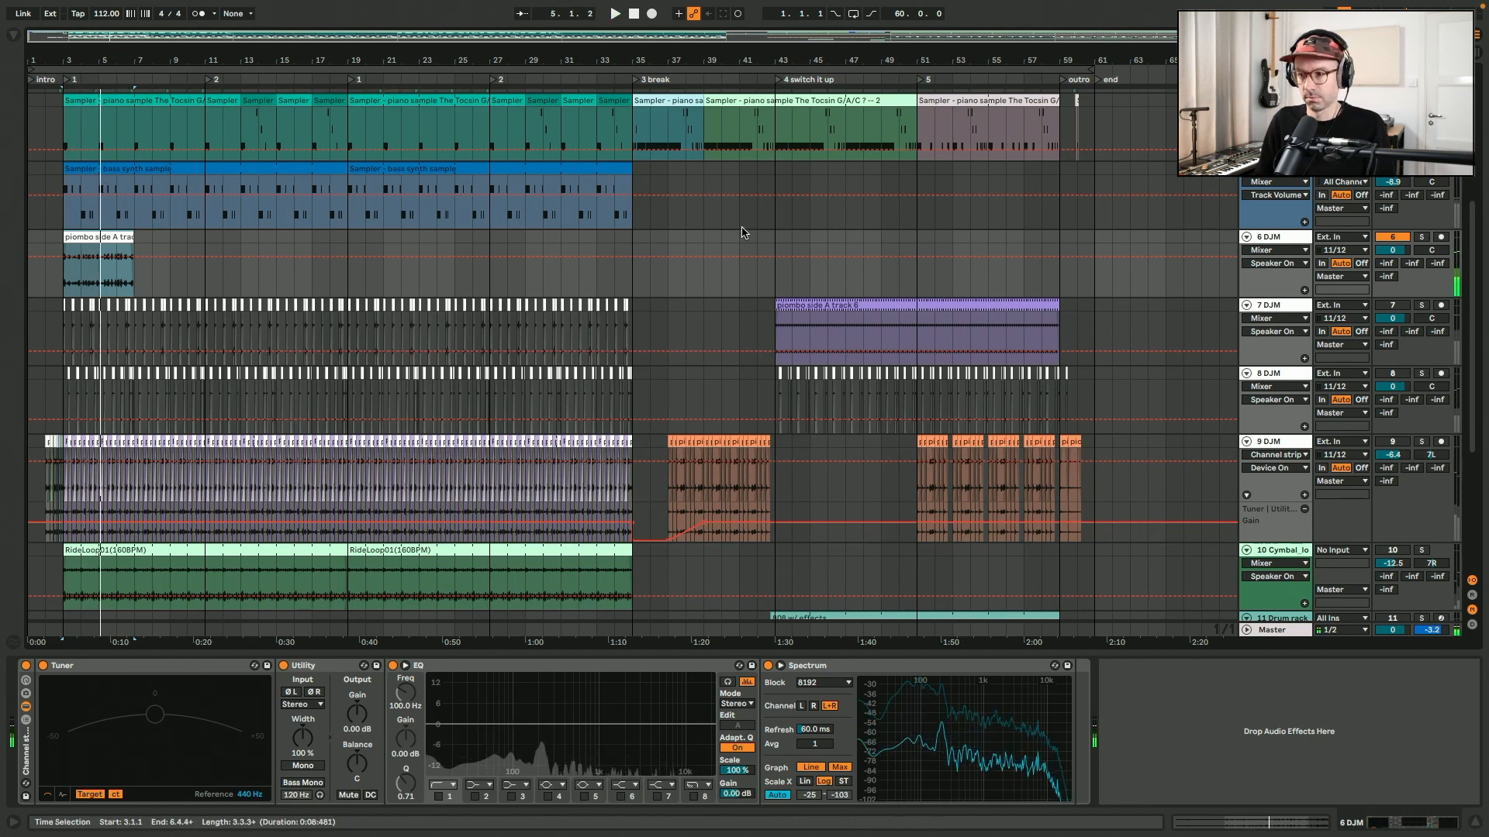
- Return to the section 4 start at bar 43, and play tracks 6 to 9 DJM together from bar 51
left_click(774, 333)
key("space")
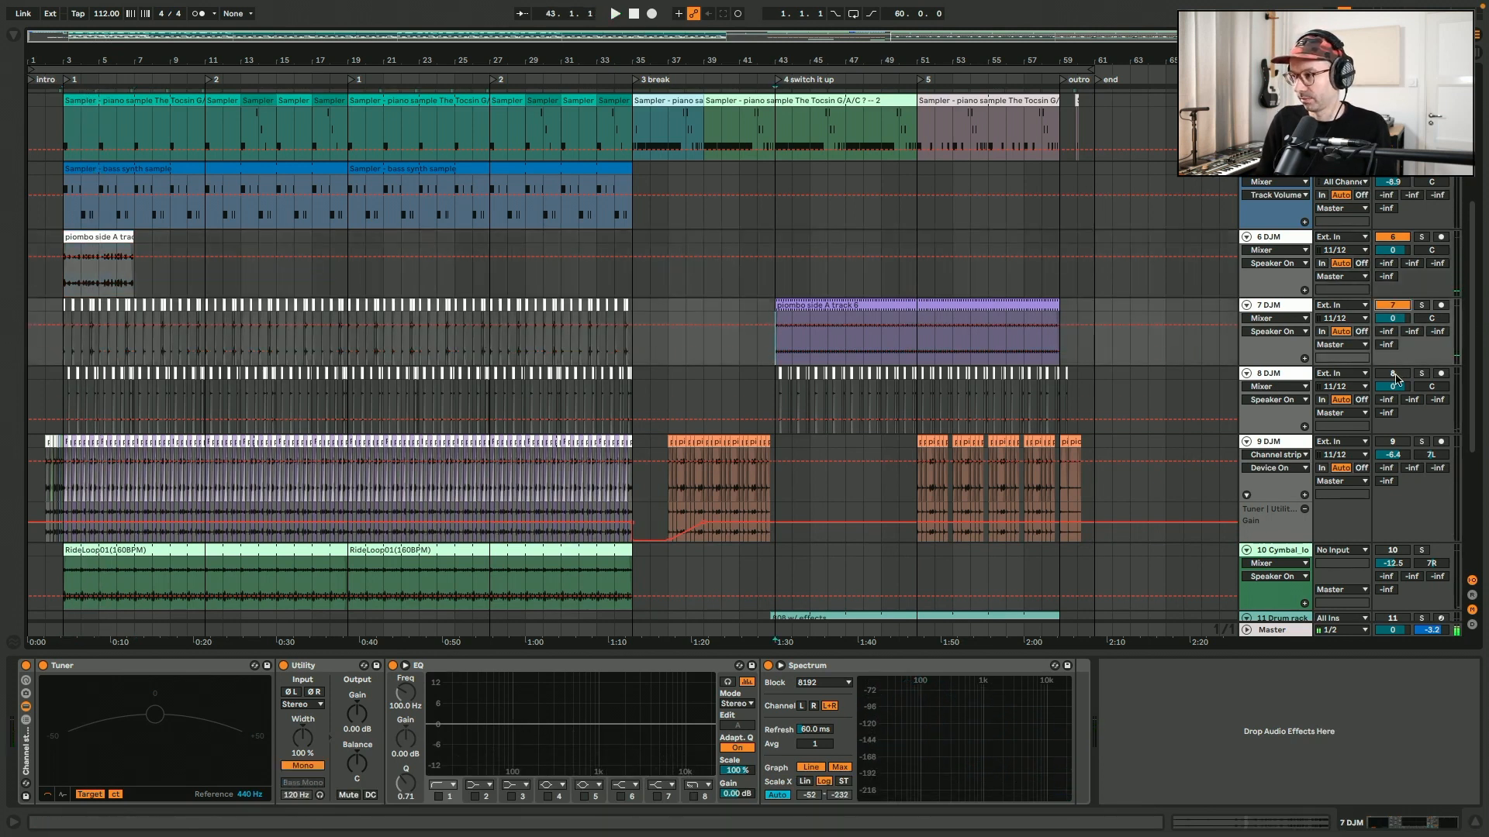
left_click(922, 349)
key("space")
scroll(923, 348, "up", 5, "ctrl")
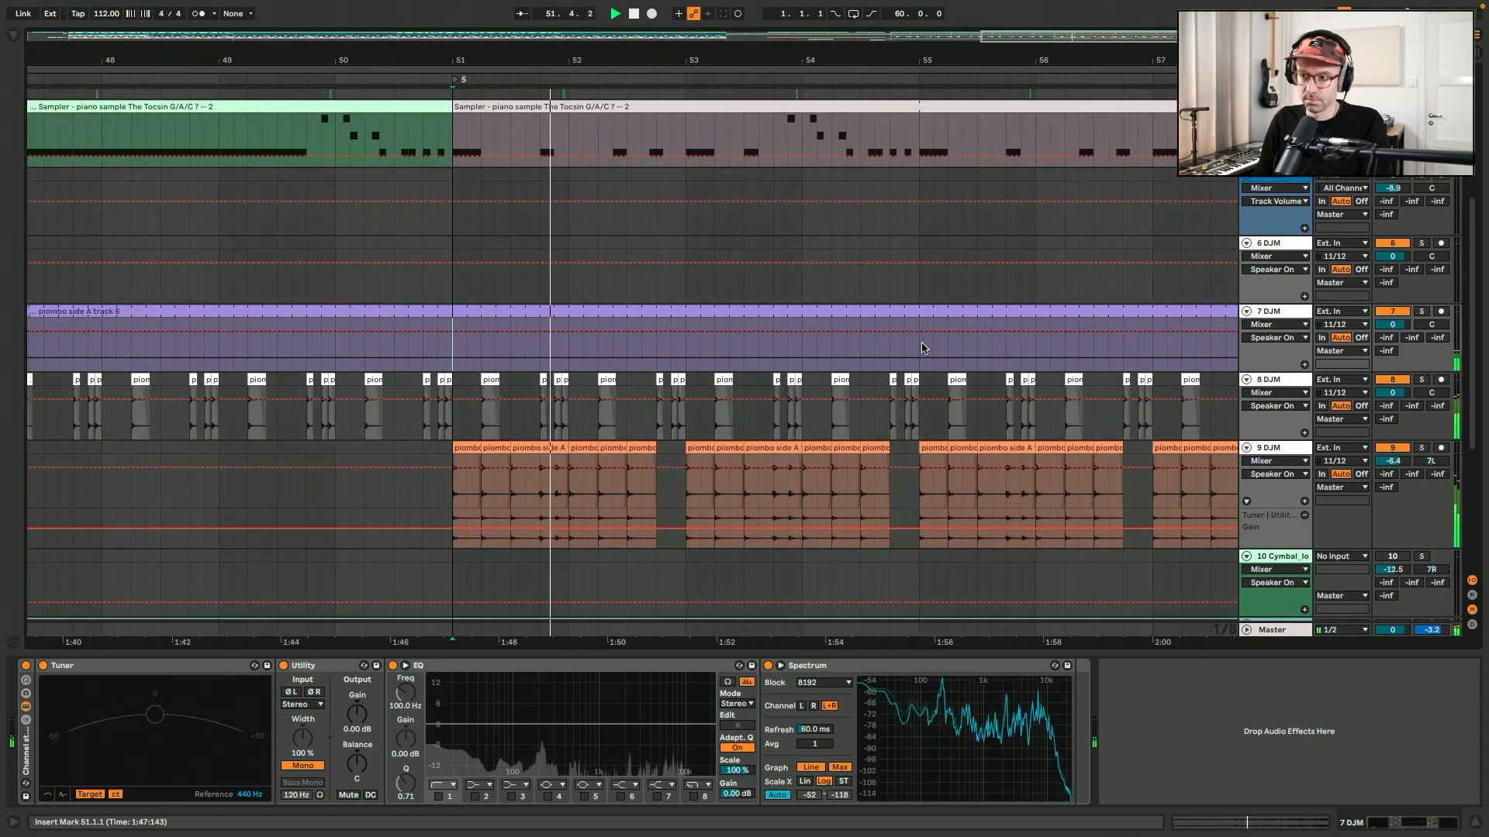